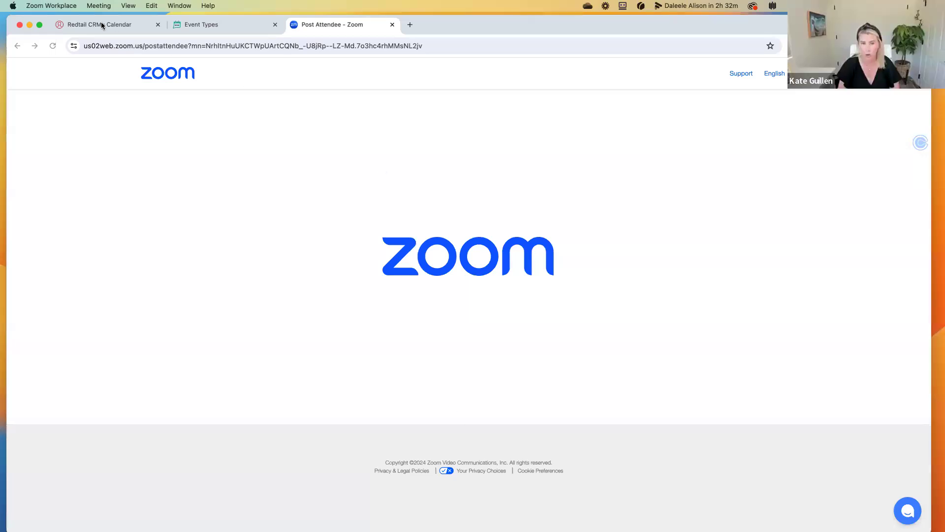
# Show the Aug 11–17, 2024 week calendar scrolled to the 8am–4pm appointments
pyautogui.click(101, 25)
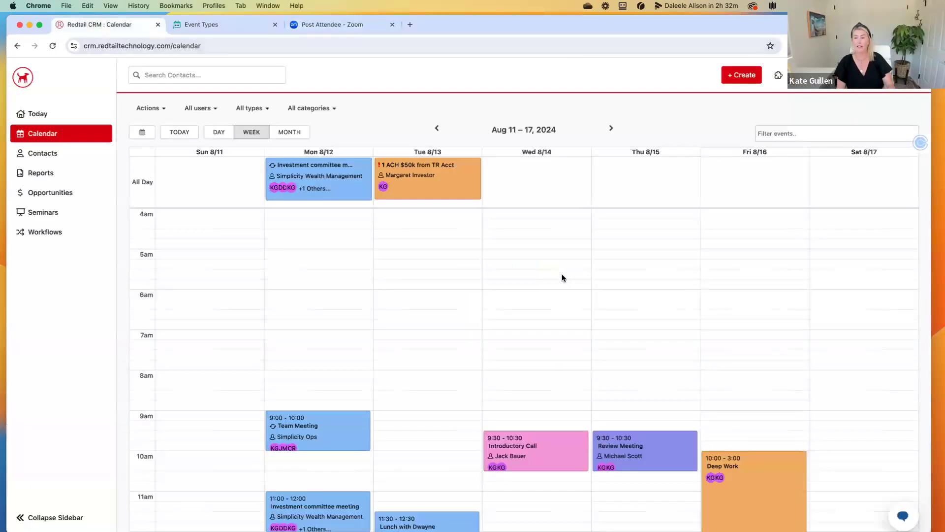
pyautogui.scroll(-5, 563, 277)
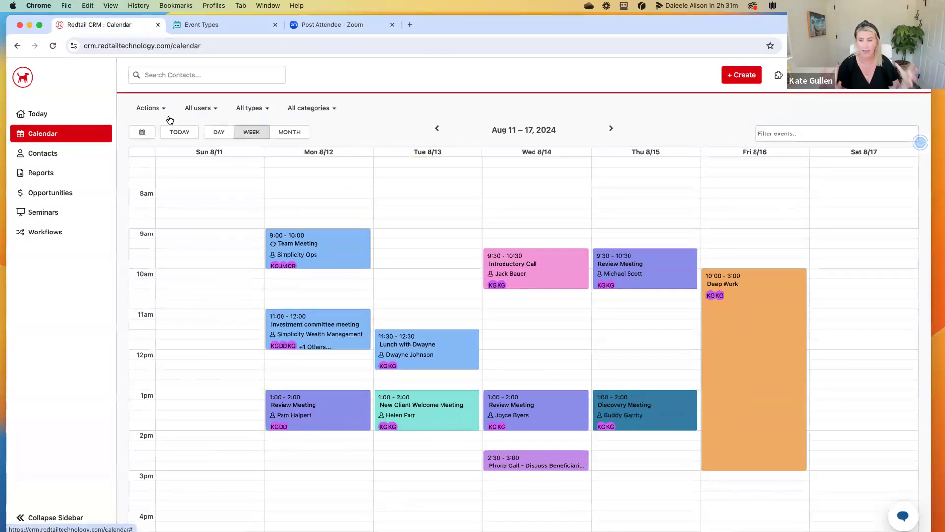
pyautogui.scroll(-1, 462, 233)
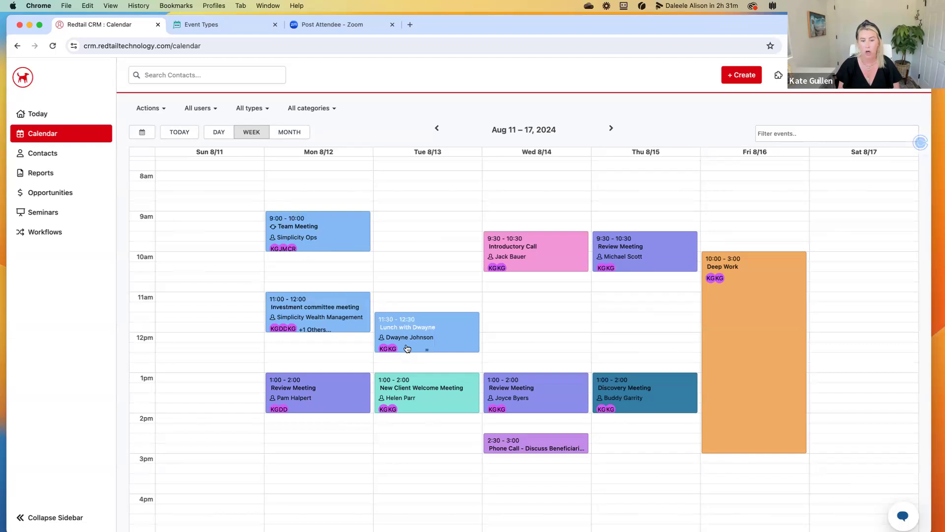
pyautogui.moveTo(410, 341)
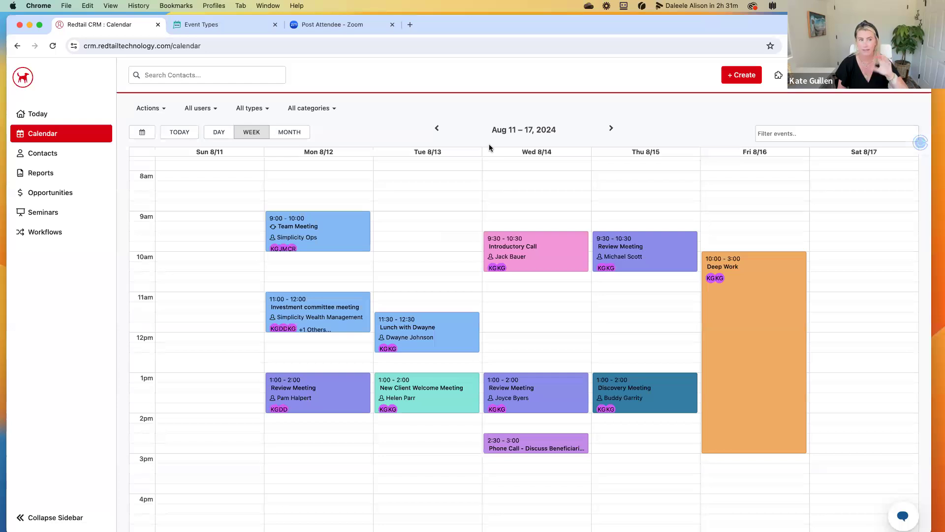
# Open the Today dashboard in a separate browser tab
pyautogui.rightClick(45, 113)
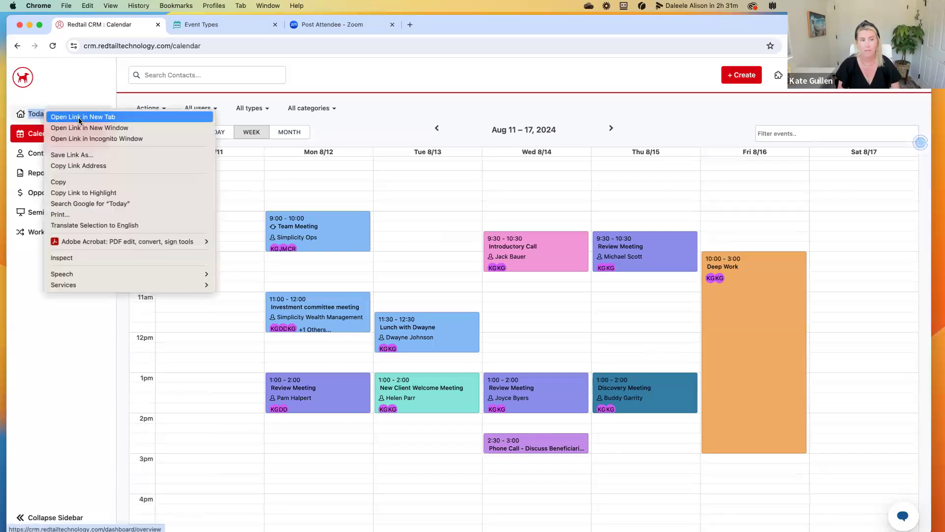
pyautogui.click(79, 117)
pyautogui.click(217, 26)
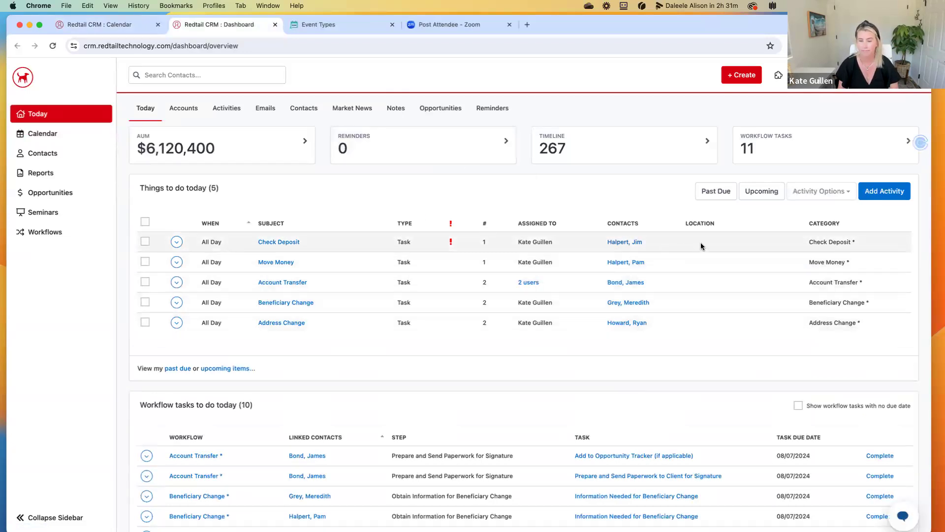
# Select all five past-due tasks, roll them over to today, and return to Today
pyautogui.click(707, 198)
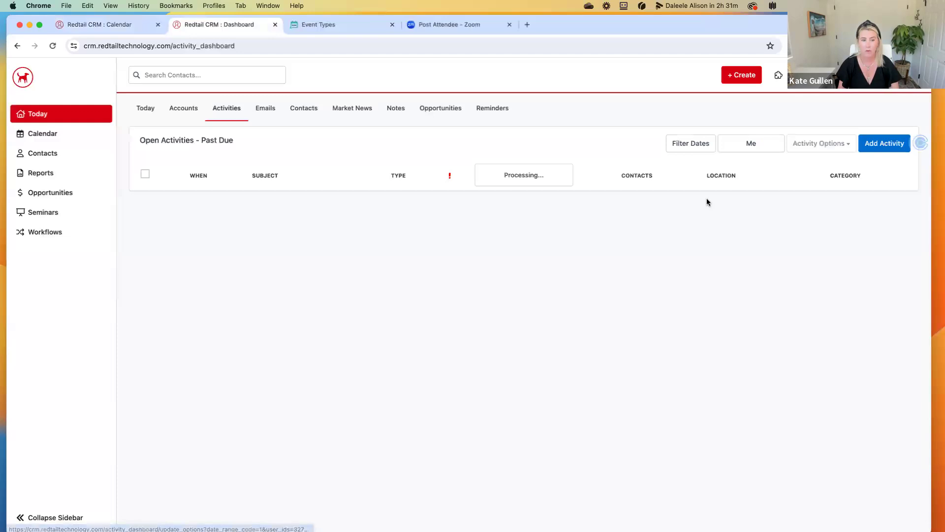
pyautogui.click(146, 175)
pyautogui.click(795, 144)
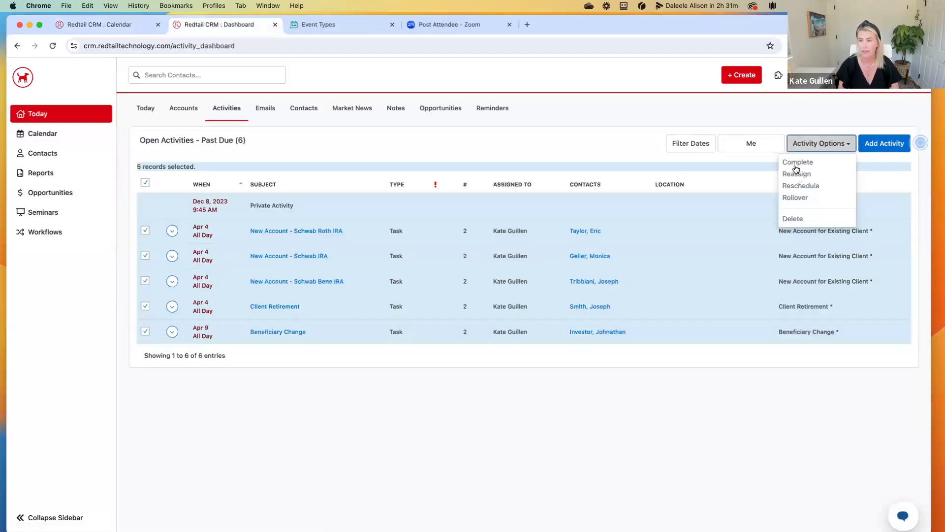
pyautogui.click(795, 197)
pyautogui.click(580, 154)
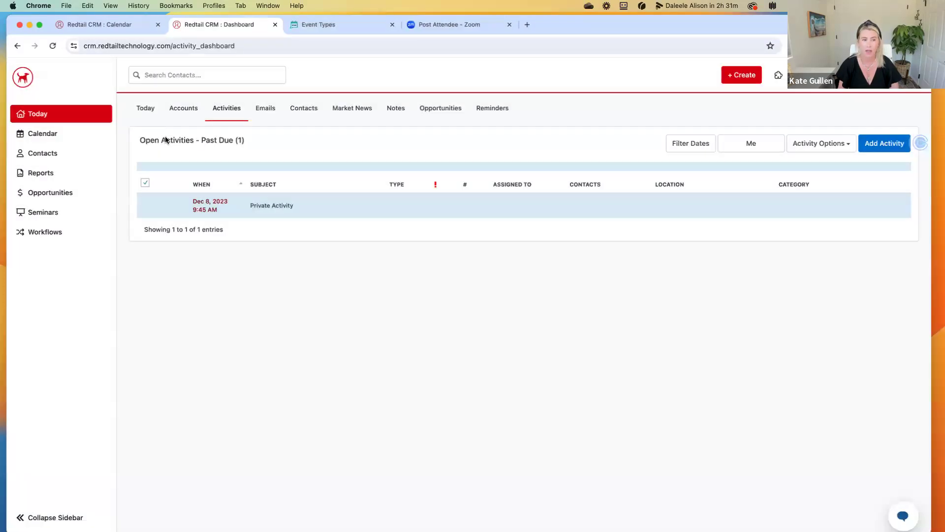
pyautogui.click(147, 112)
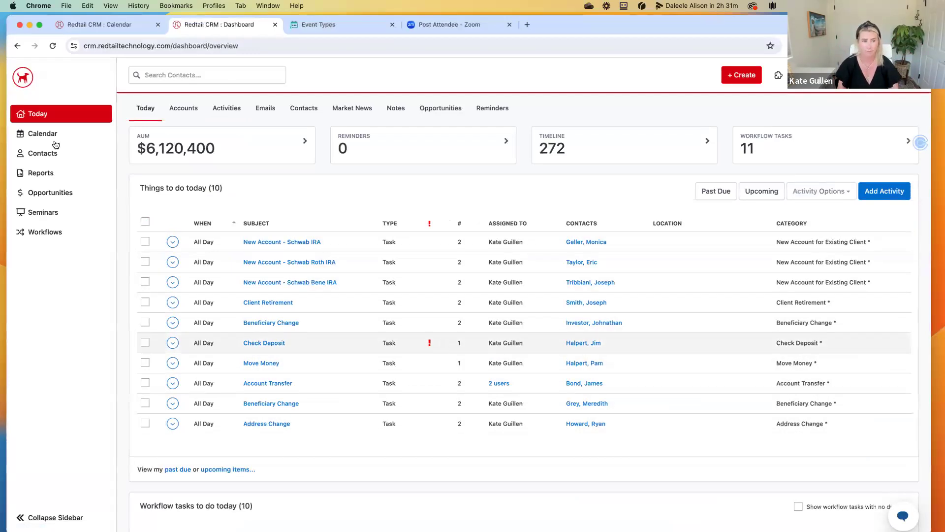
# Open Today in a new tab and view the list of 11 workflow tasks
pyautogui.rightClick(37, 114)
pyautogui.click(74, 116)
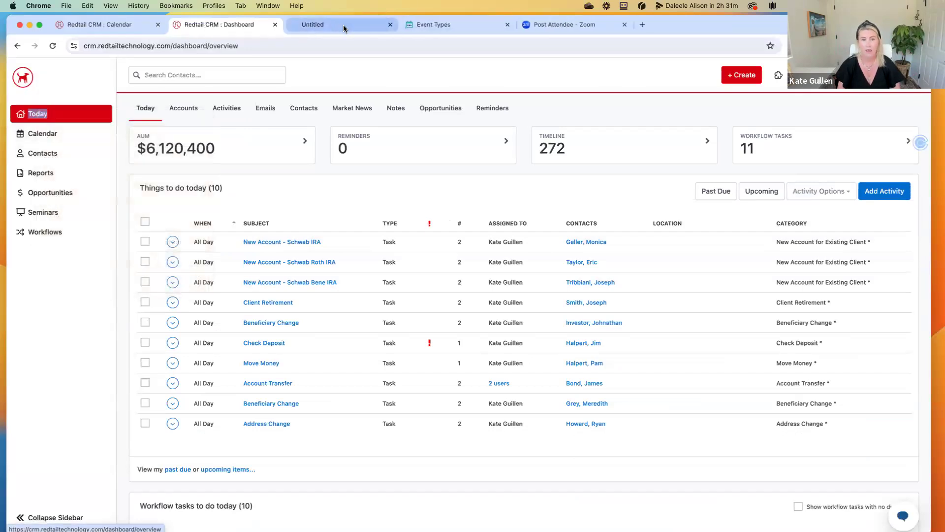
pyautogui.click(338, 25)
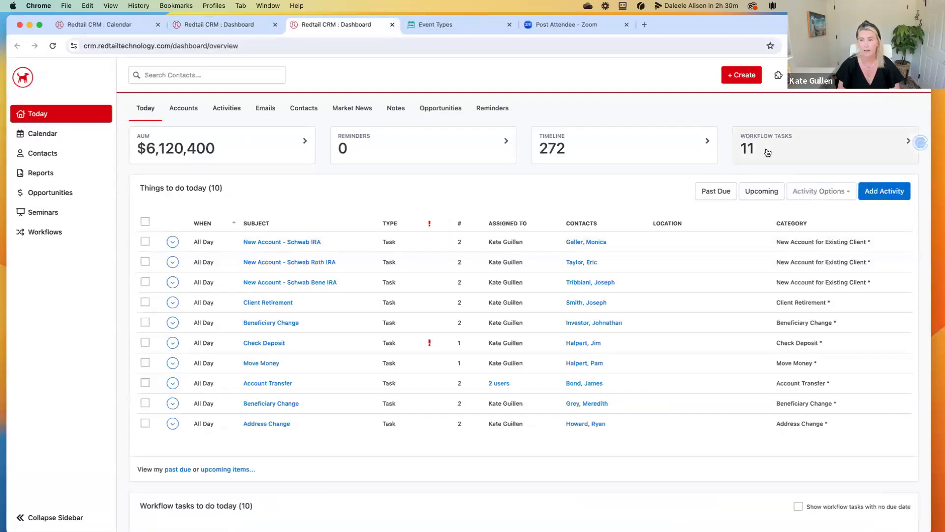
pyautogui.click(767, 151)
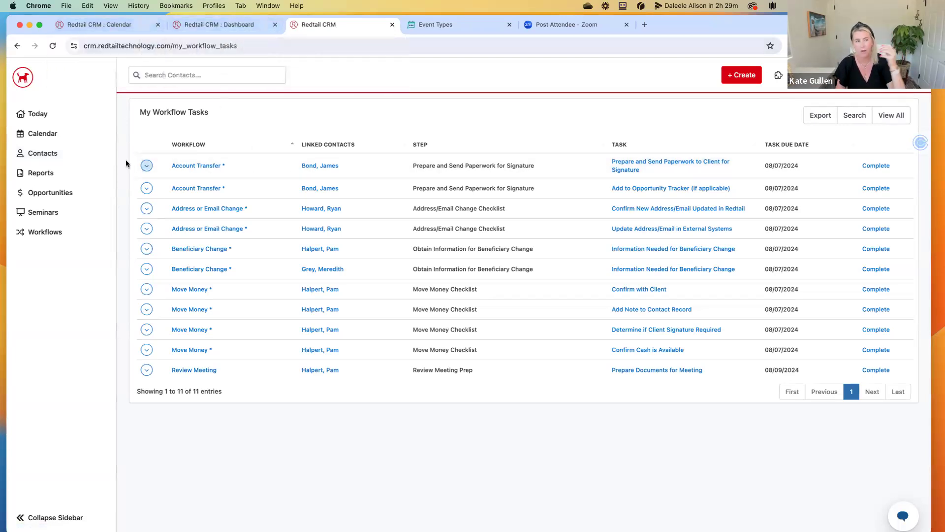
# In a new Contacts tab, search the client's surname and open her contact record
pyautogui.rightClick(38, 152)
pyautogui.click(407, 40)
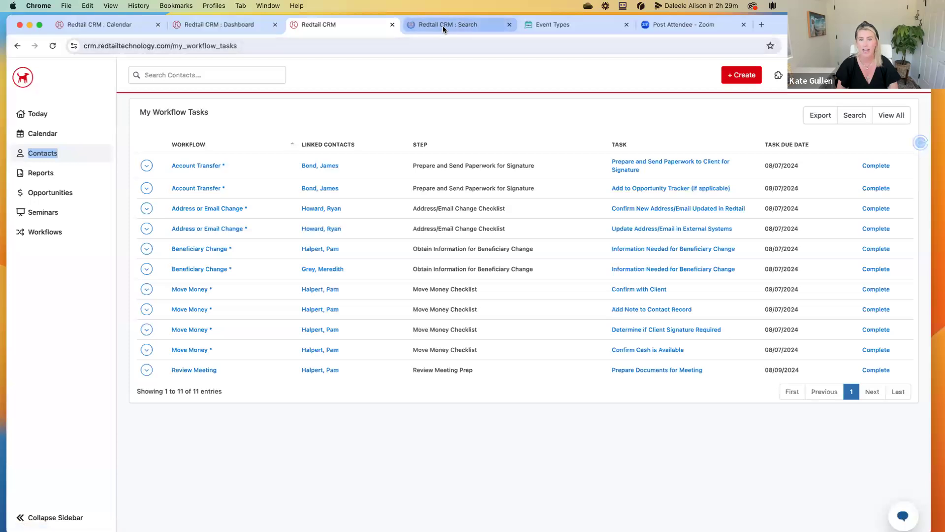
pyautogui.click(437, 29)
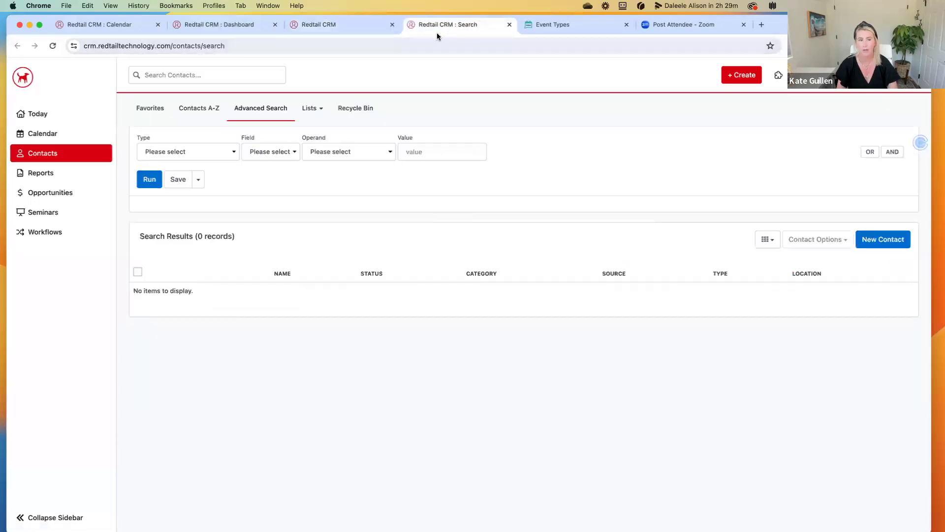
pyautogui.click(228, 78)
pyautogui.write('ie"  Investor')
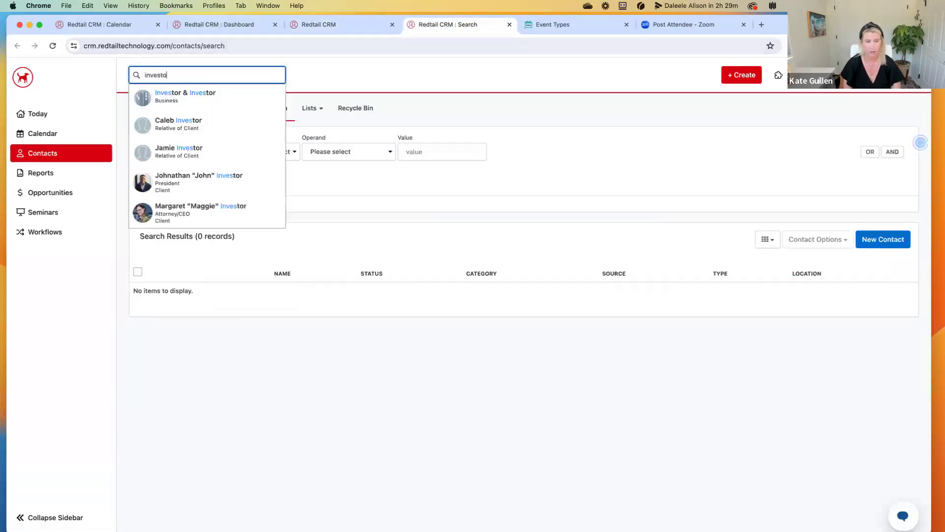
pyautogui.click(239, 208)
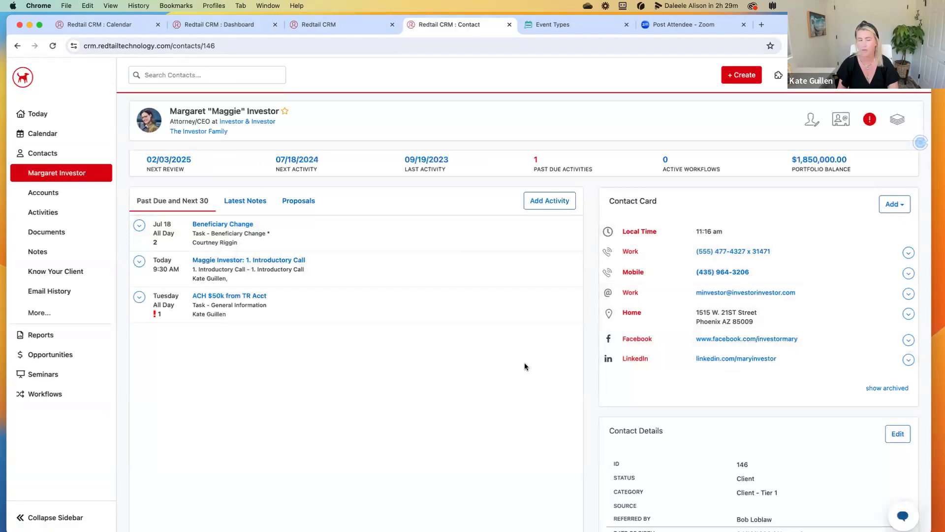
# Open the Opportunities list in a new tab showing the 9 open opportunities
pyautogui.rightClick(57, 354)
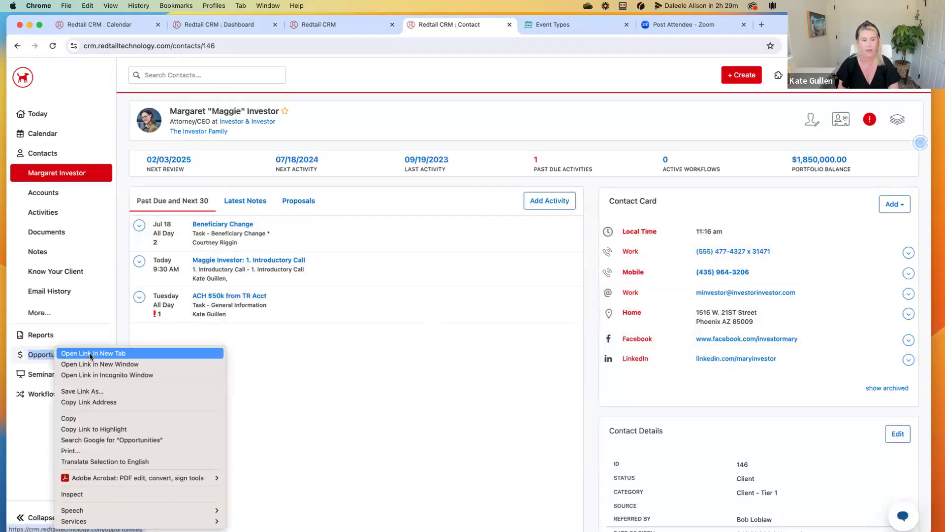
pyautogui.click(84, 356)
pyautogui.click(551, 25)
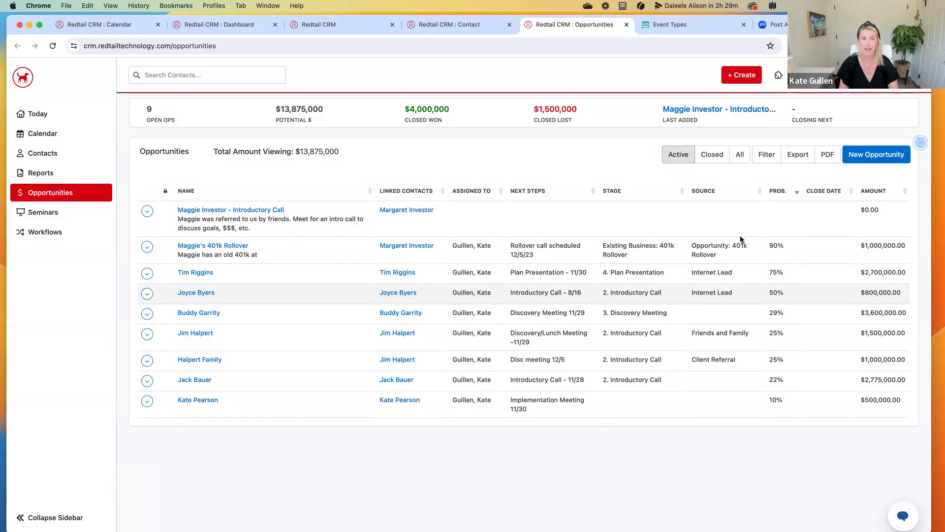
# Return to the Today dashboard with $6,120,400 AUM and 10 tasks due today
pyautogui.click(243, 26)
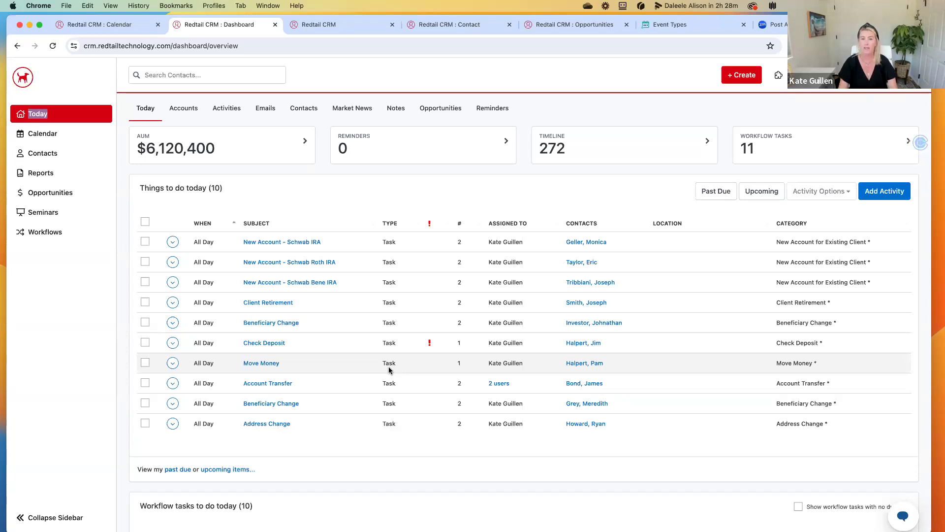
# Switch back to the client's contact record and review its listed activities
pyautogui.click(461, 25)
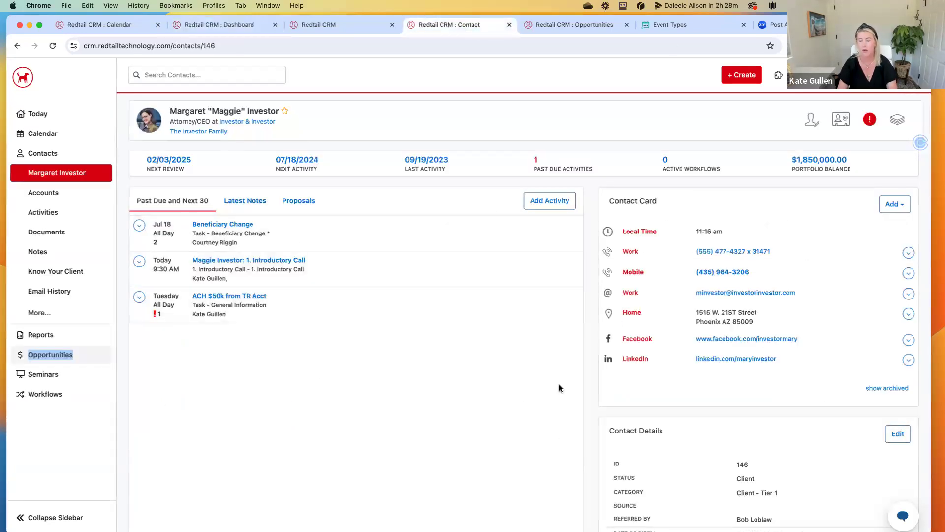
pyautogui.scroll(-10, 533, 372)
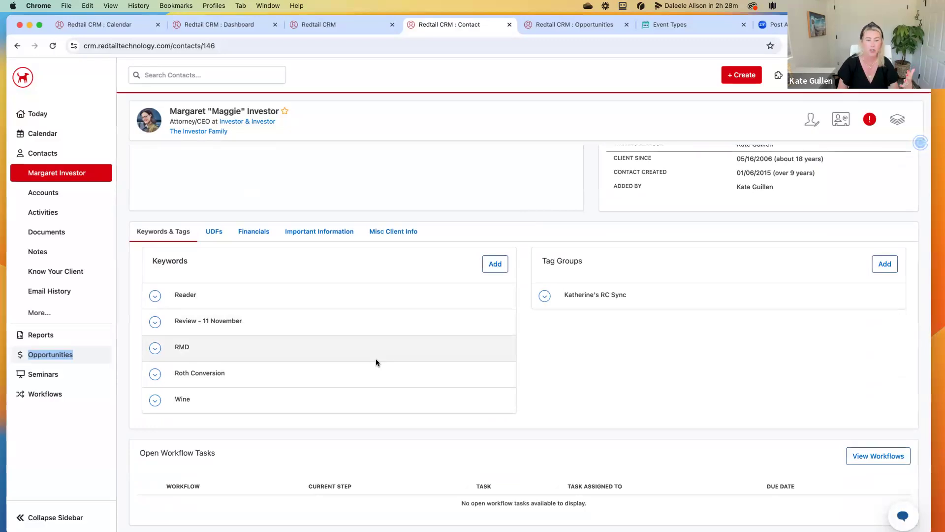
pyautogui.scroll(10, 375, 337)
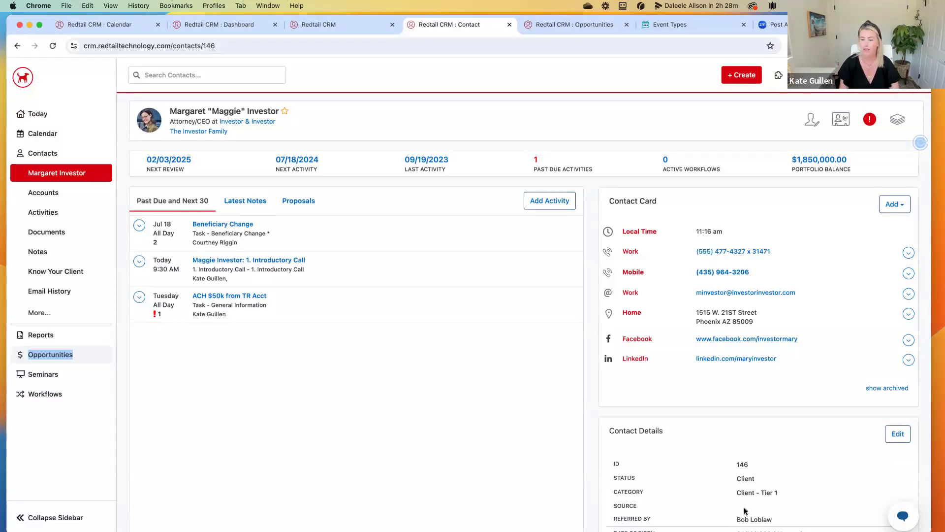
pyautogui.scroll(-2, 711, 420)
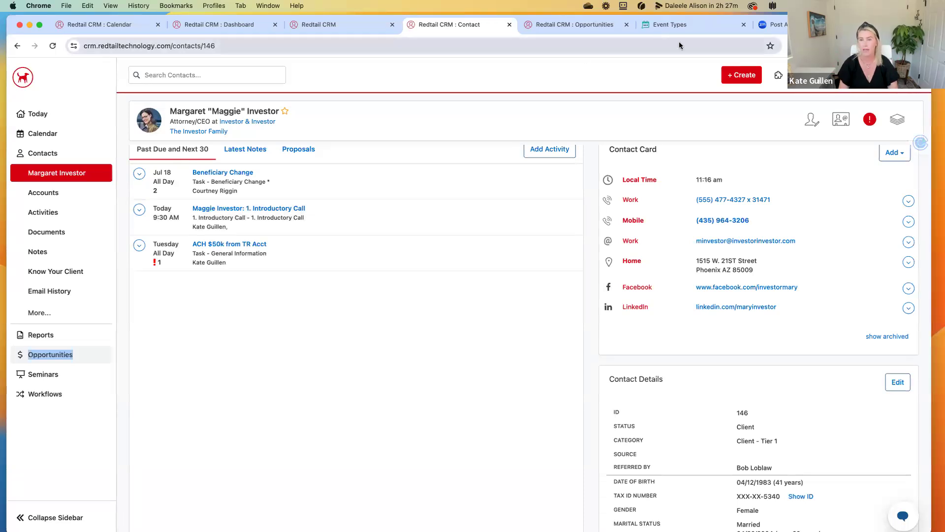
# On the GReminders Event Types page, open the 1. Introductory Call card's options
pyautogui.click(682, 27)
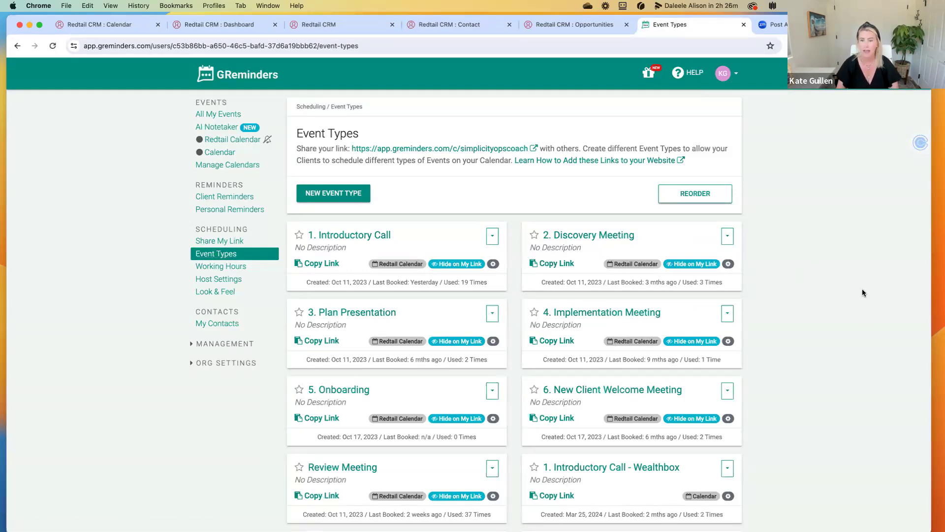
pyautogui.scroll(-3, 867, 258)
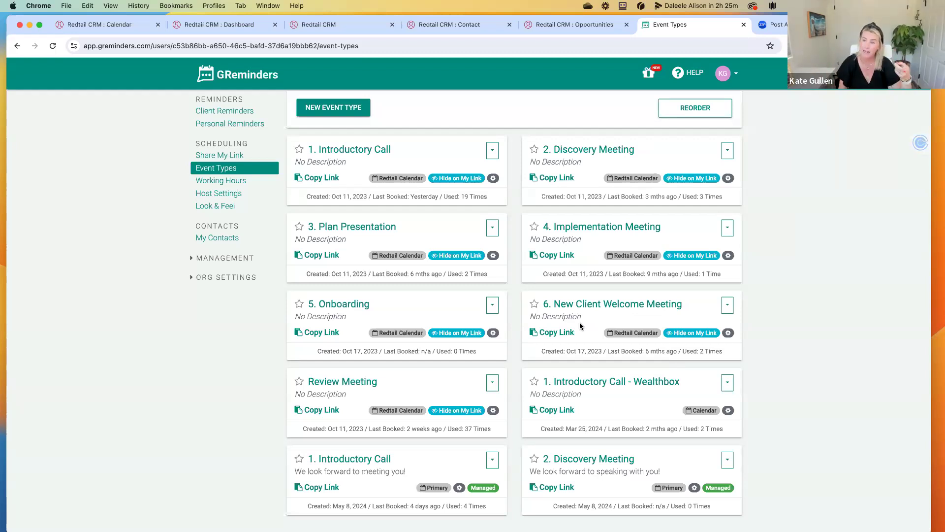
pyautogui.click(493, 153)
# Preview the Introductory Call booking page and pick the 9:30am Wednesday, August 14 slot
pyautogui.click(380, 176)
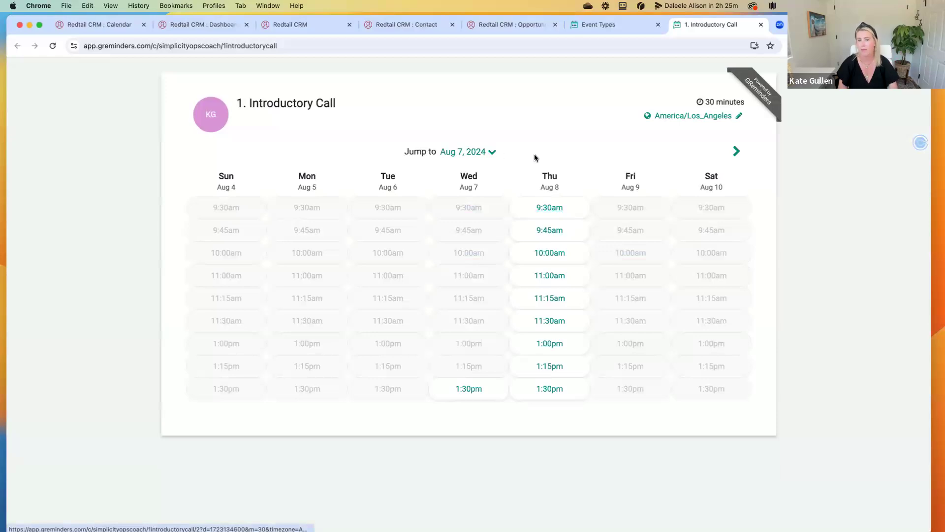
pyautogui.click(736, 151)
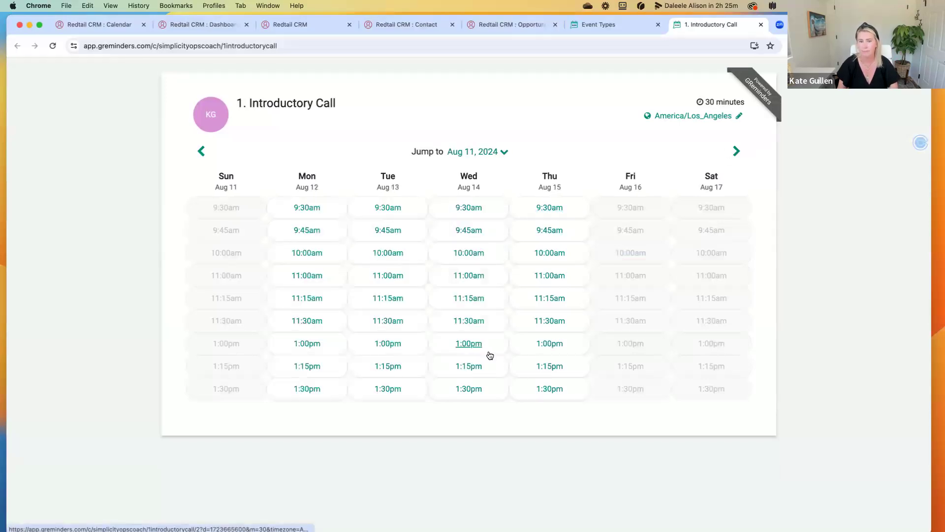
pyautogui.click(464, 207)
# Enter the prospect's first and last name, paste her e-mail address, and schedule the call
pyautogui.click(226, 207)
pyautogui.write('Maggie')
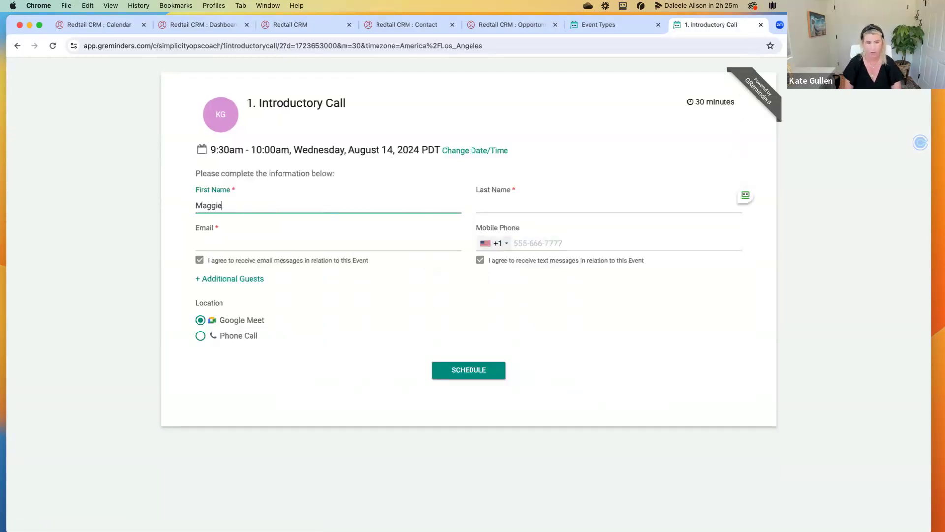
pyautogui.press('Tab')
pyautogui.write('Investor')
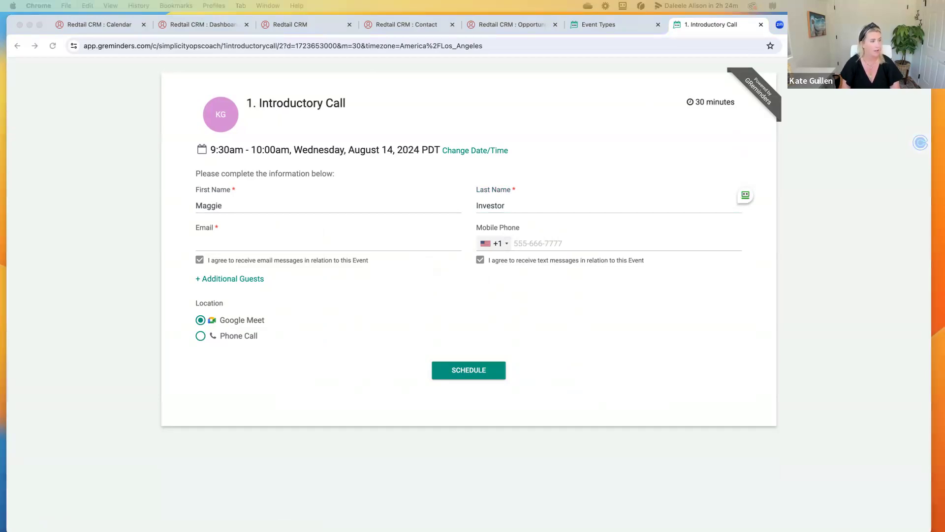
pyautogui.click(263, 241)
pyautogui.press('super+v')
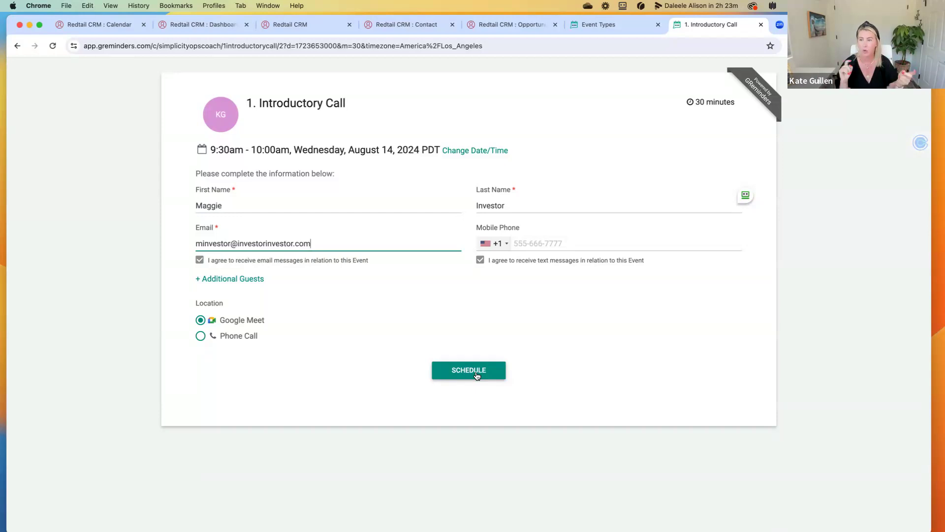
pyautogui.click(477, 375)
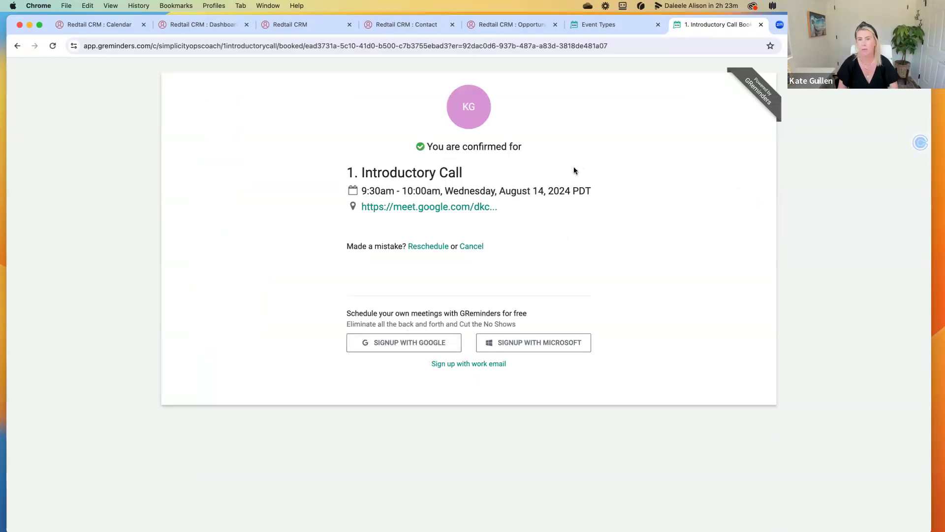
# Reload the Redtail calendar and open the new Wed 8/14 9:30 Introductory Call event
pyautogui.click(100, 25)
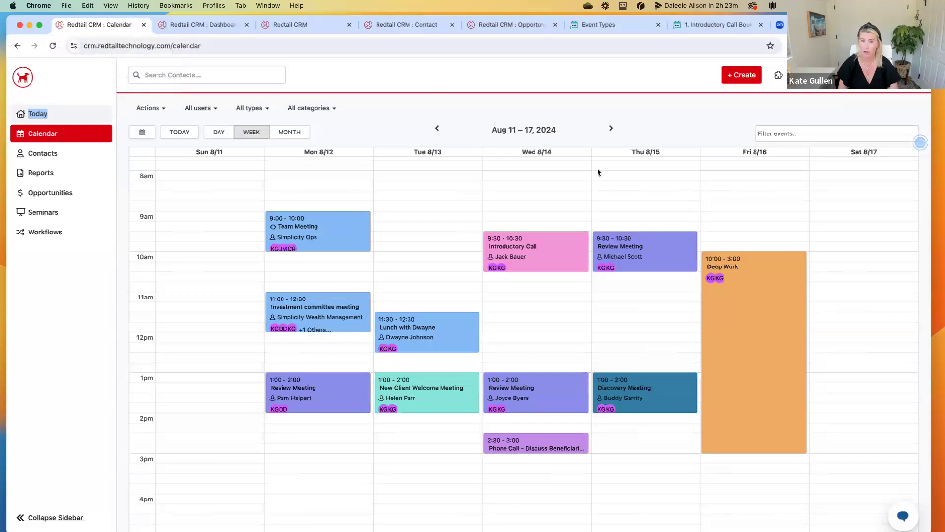
pyautogui.click(53, 46)
pyautogui.moveTo(710, 266)
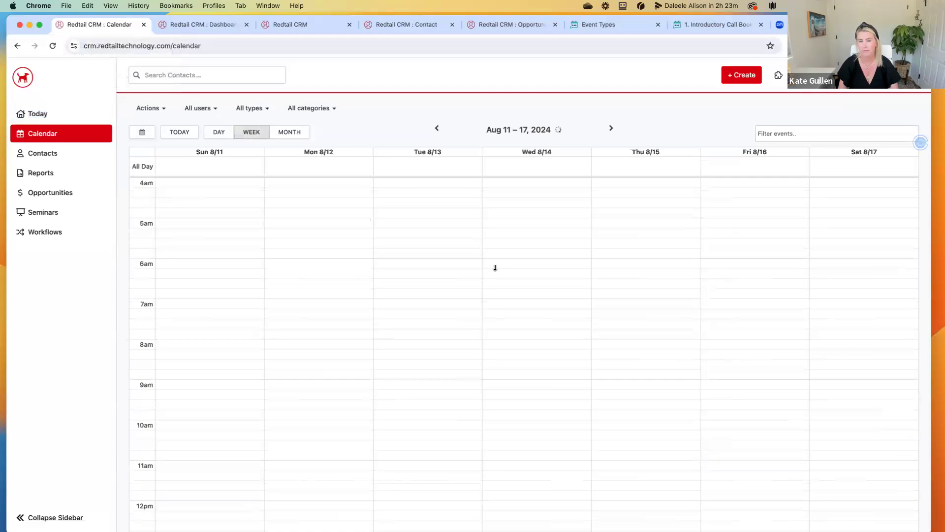
pyautogui.scroll(-6, 548, 246)
pyautogui.scroll(1, 551, 256)
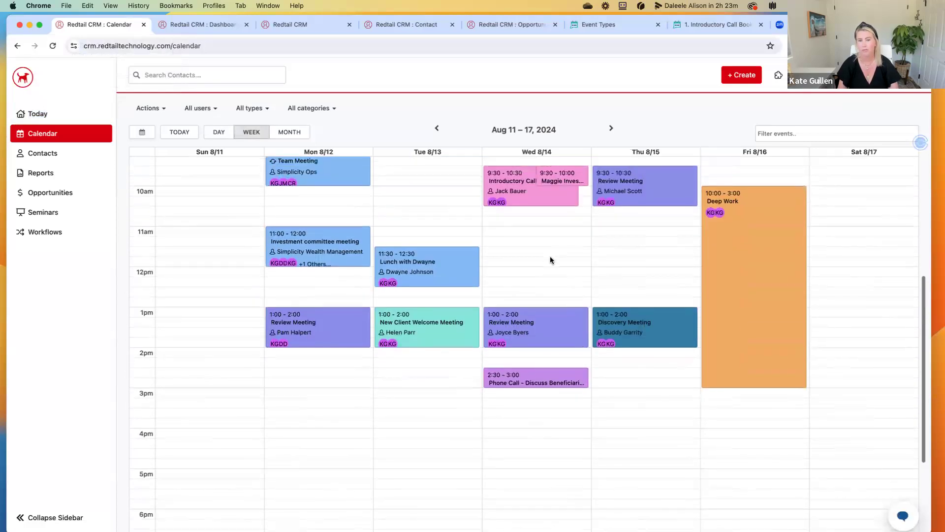
pyautogui.moveTo(564, 217)
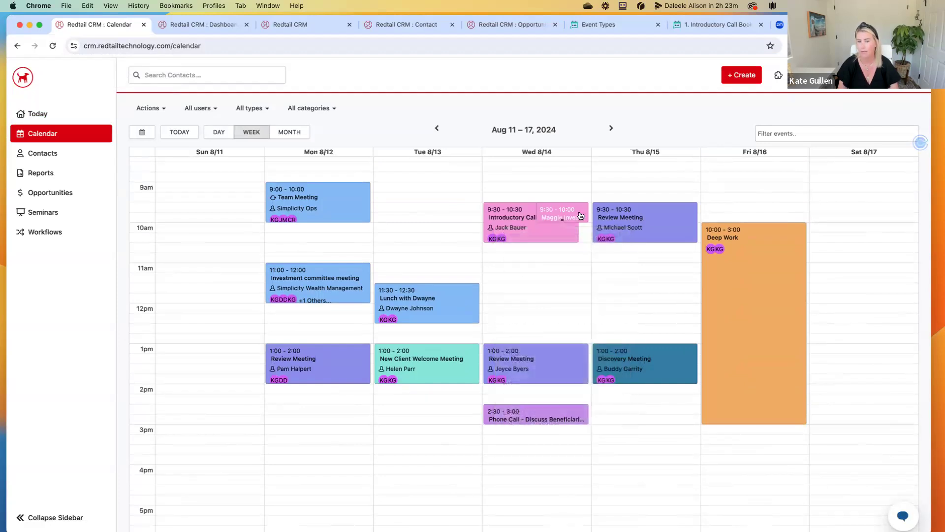
pyautogui.click(582, 212)
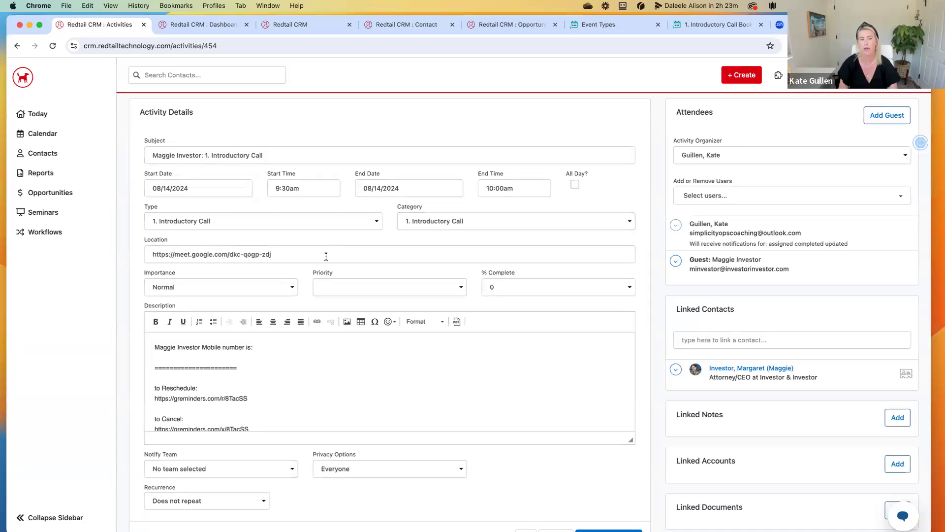
# Copy the Google Meet link from Location into the Description and save the activity
pyautogui.moveTo(301, 254); pyautogui.dragTo(142, 255)
pyautogui.press('super+c')
pyautogui.click(227, 240)
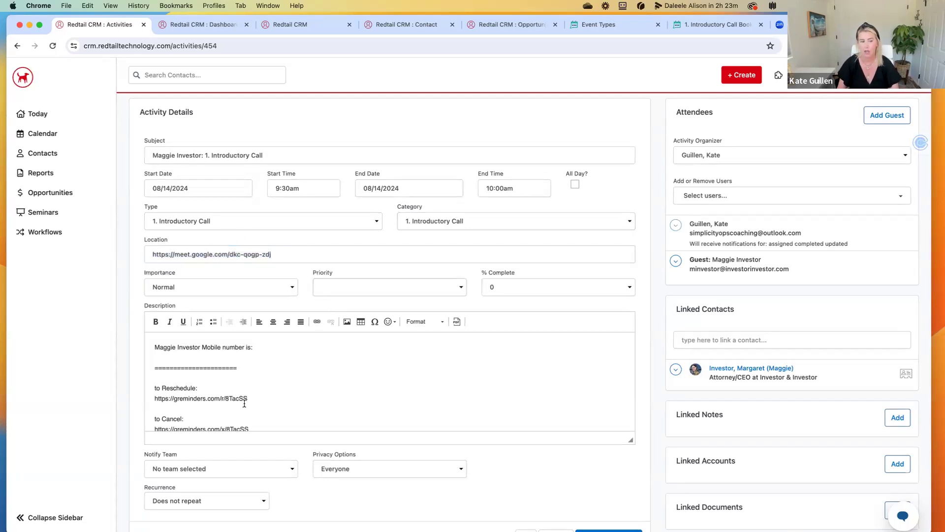
pyautogui.scroll(-2, 243, 398)
pyautogui.press('super+v')
pyautogui.scroll(-1, 312, 384)
pyautogui.scroll(5, 311, 384)
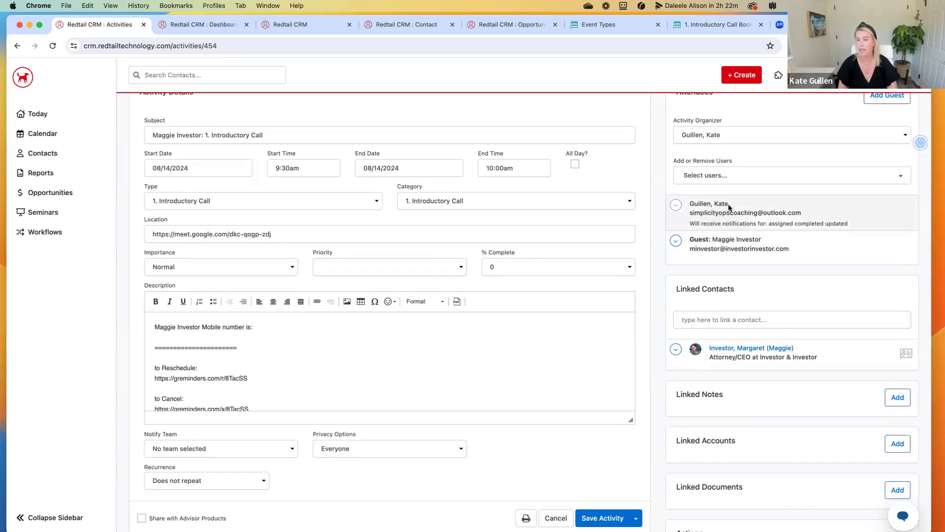
pyautogui.scroll(1, 732, 209)
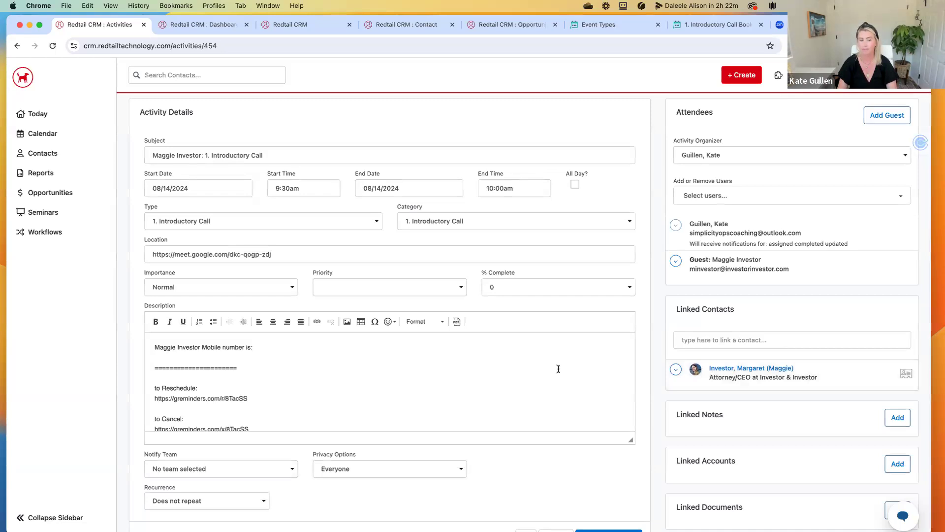
pyautogui.scroll(-5, 655, 370)
pyautogui.click(596, 321)
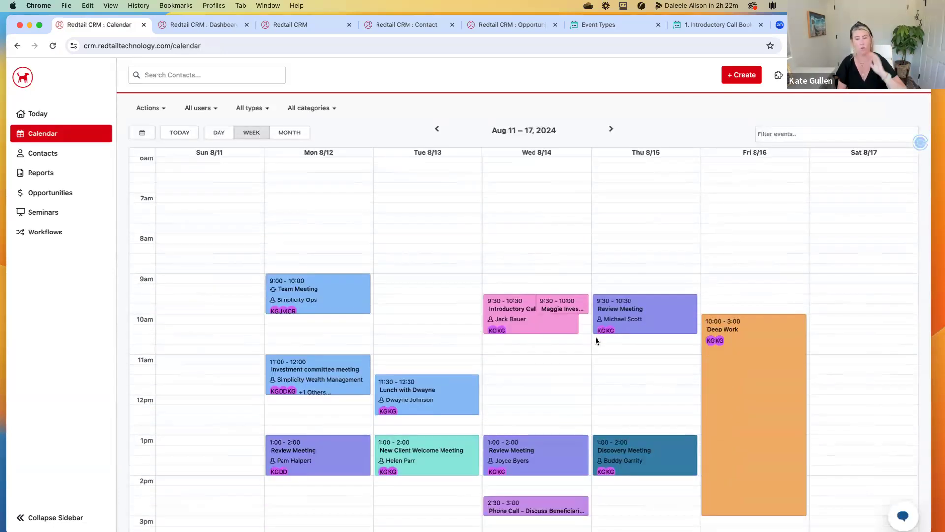
# Check the new call's details, then open the 1. Introductory Call workflow from the refreshed contact record
pyautogui.click(562, 306)
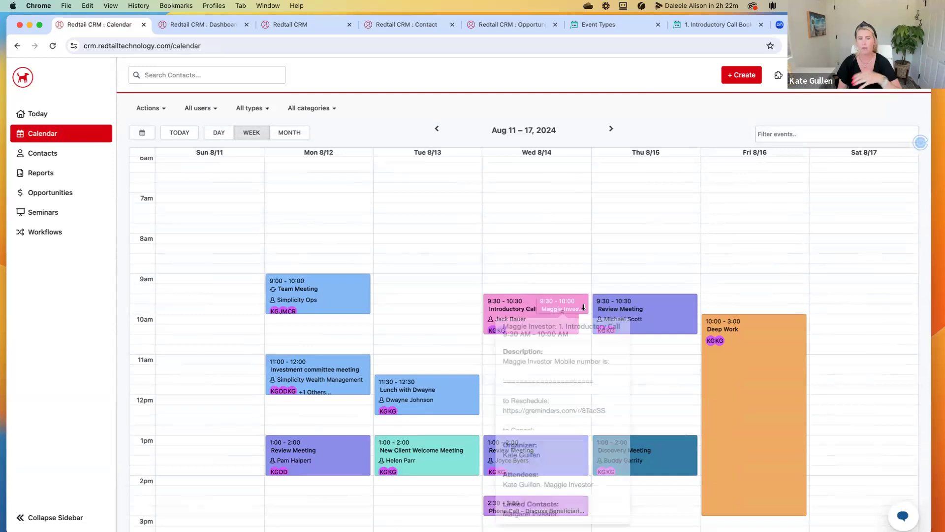
pyautogui.click(461, 243)
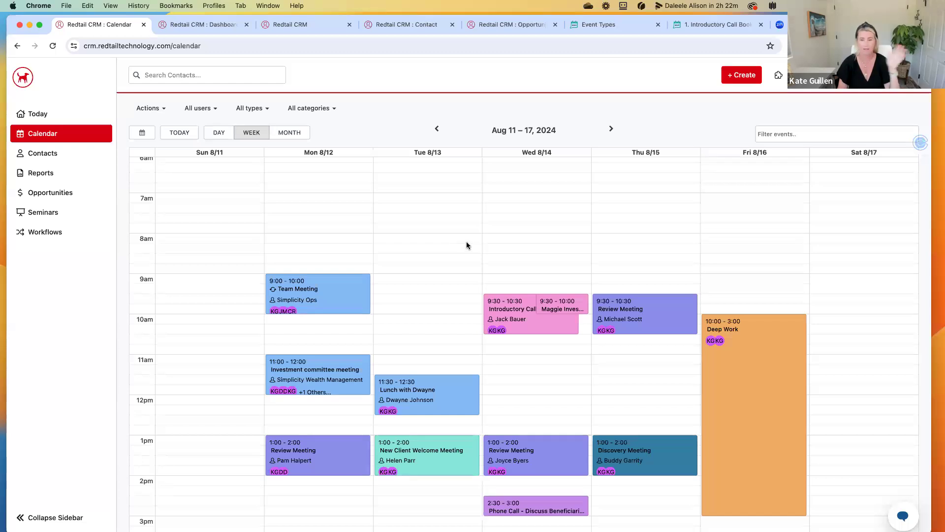
pyautogui.click(416, 27)
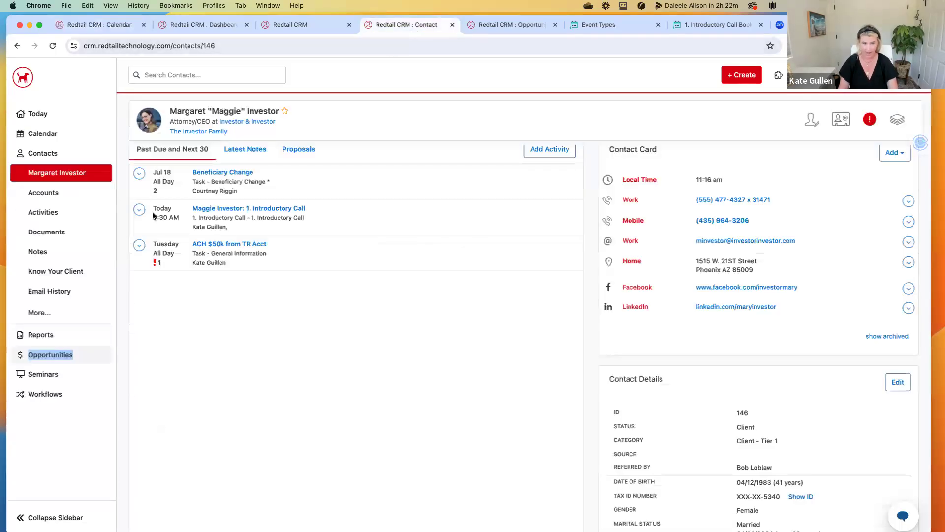
pyautogui.click(52, 46)
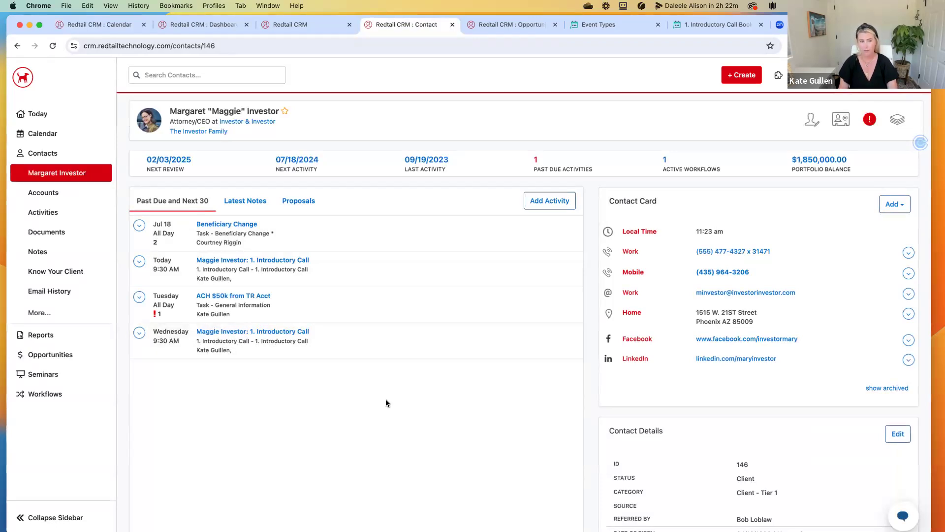
pyautogui.scroll(-10, 386, 403)
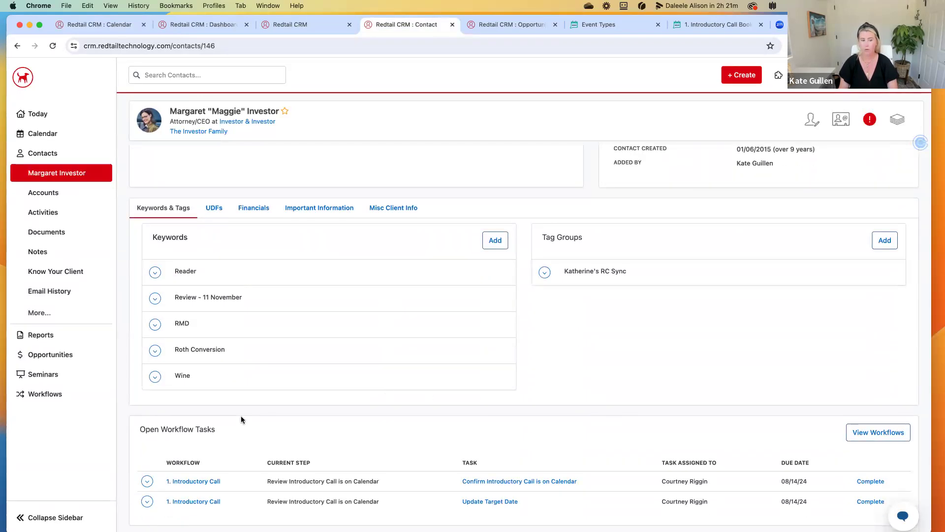
pyautogui.click(203, 483)
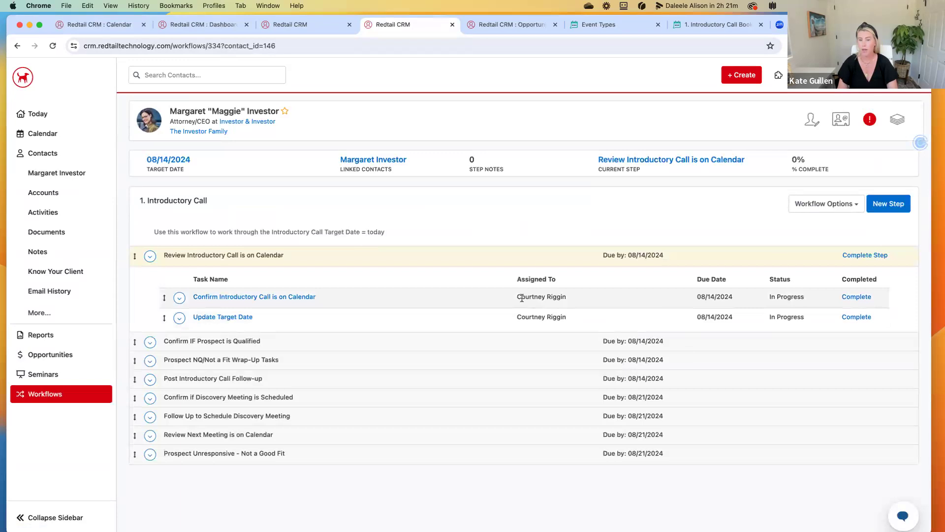
# Mark the Confirm Introductory Call is on Calendar task complete
pyautogui.moveTo(517, 296); pyautogui.dragTo(580, 302)
pyautogui.click(580, 302)
pyautogui.moveTo(299, 299)
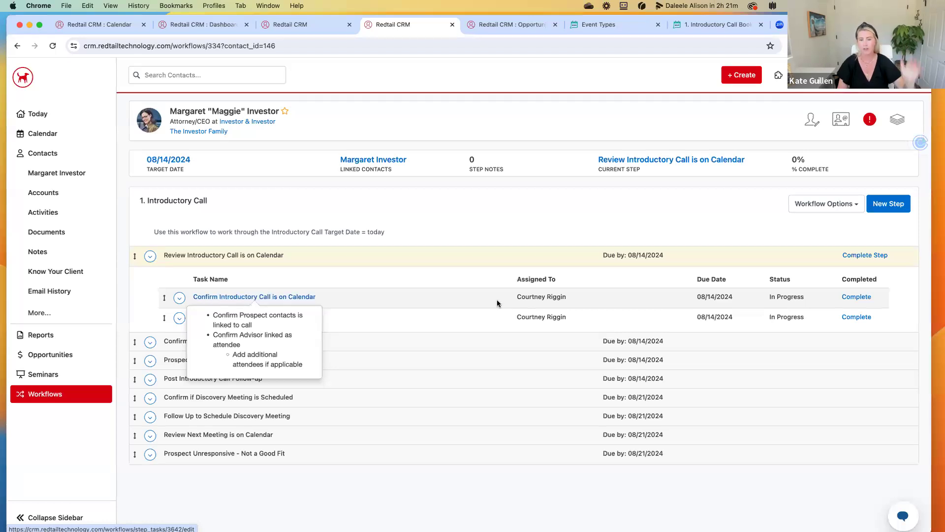
pyautogui.click(857, 297)
# Complete Update Target Date and finish the step with the Introductory Call Confirmed outcome
pyautogui.moveTo(246, 321)
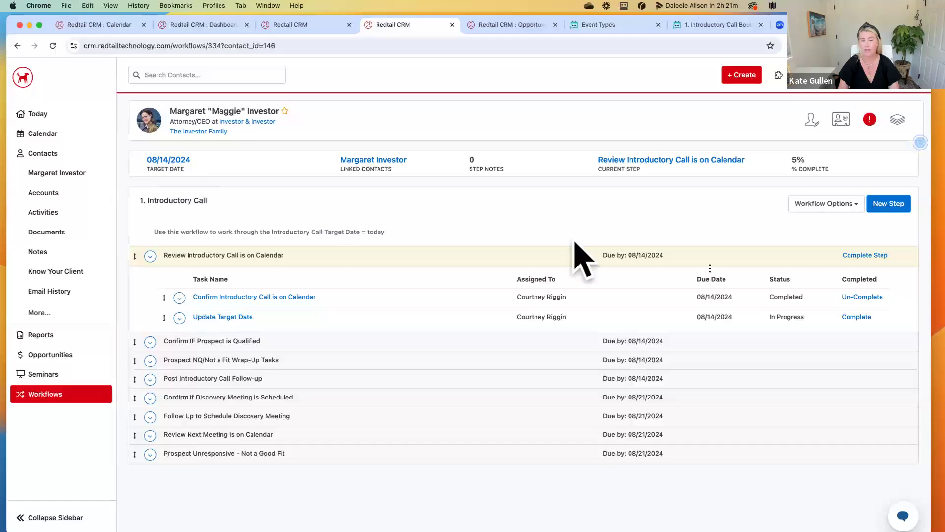
pyautogui.click(861, 318)
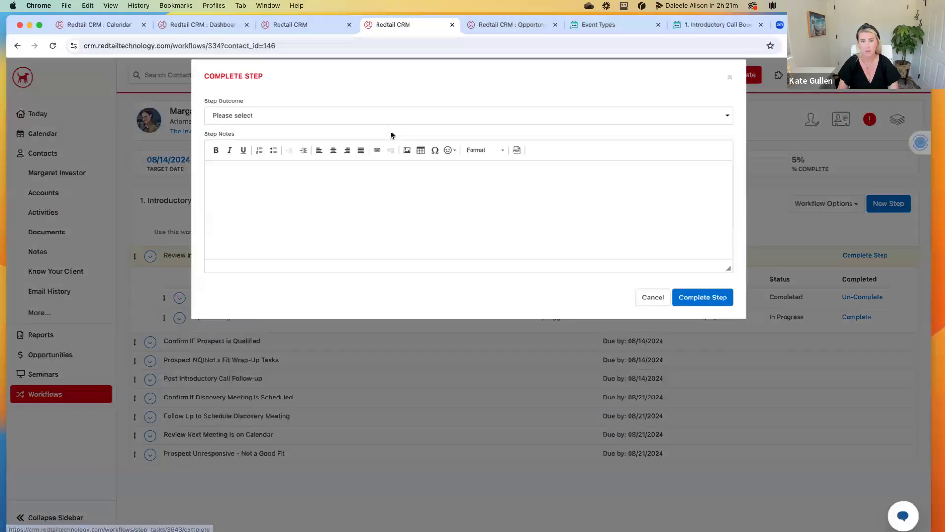
pyautogui.click(390, 128)
pyautogui.click(344, 139)
pyautogui.click(708, 309)
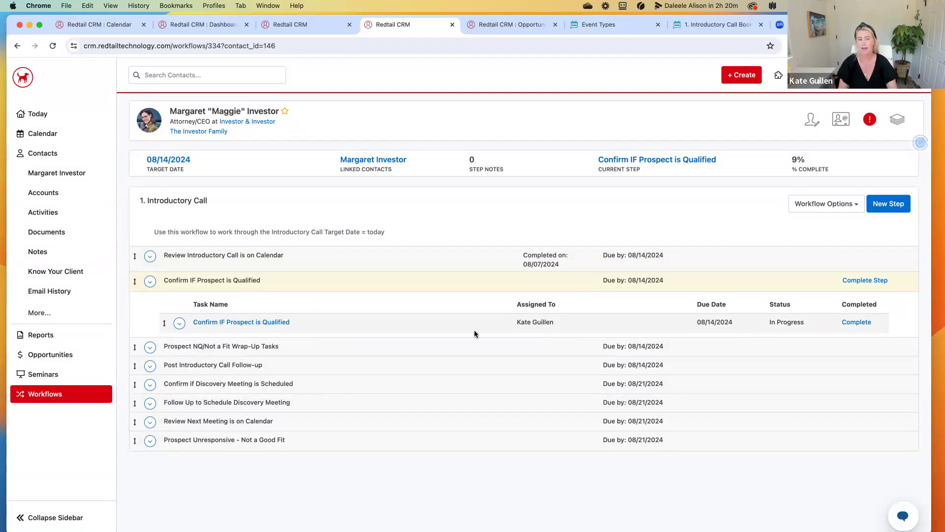
# Complete the qualification step with outcome 'Prospect IS Qualified ----> Post Introductory Call Follow-up'
pyautogui.moveTo(246, 324)
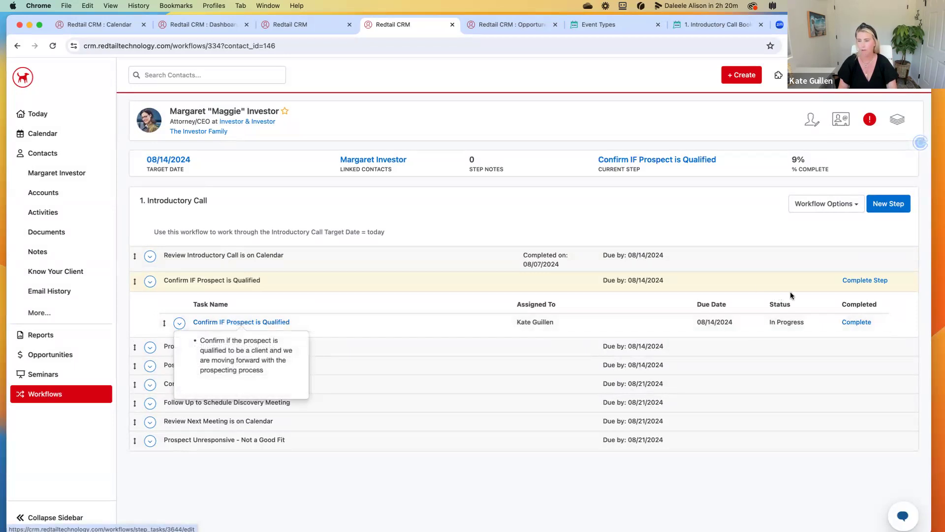
pyautogui.click(856, 280)
pyautogui.click(463, 131)
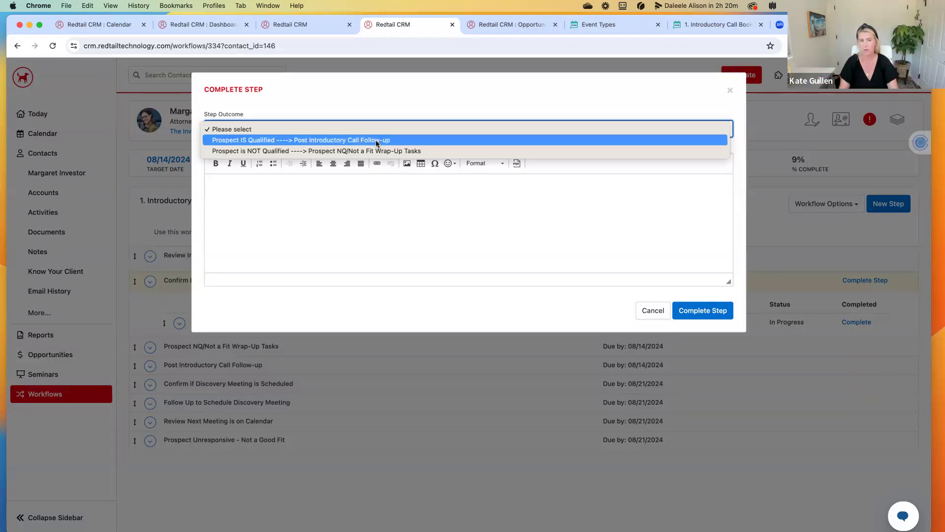
pyautogui.click(331, 141)
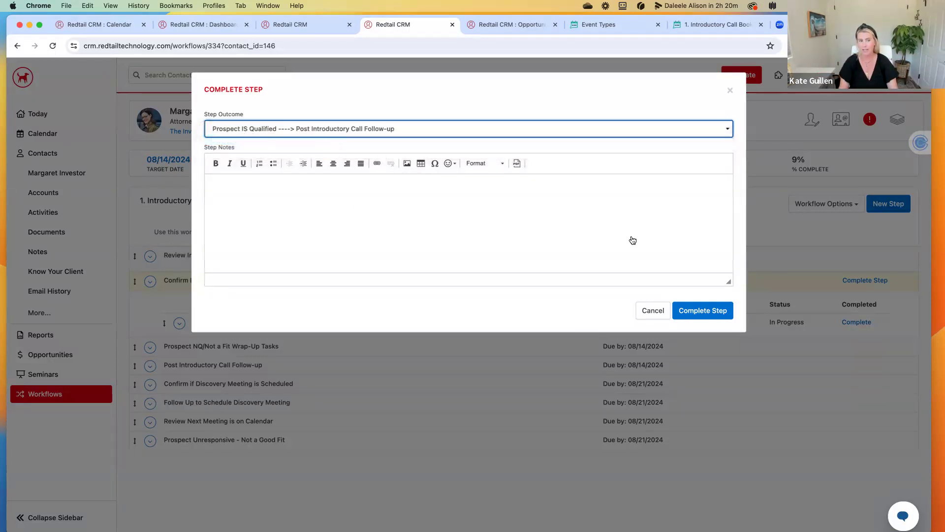
pyautogui.click(716, 310)
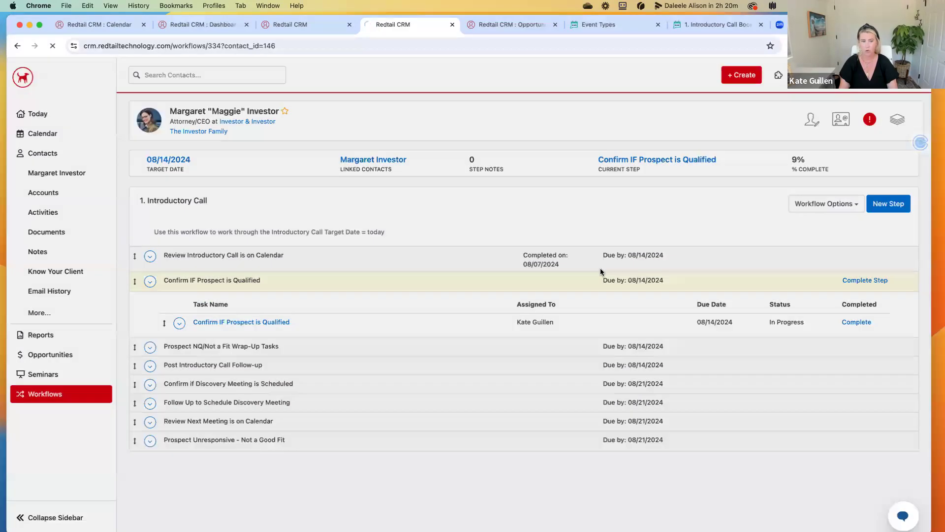
# Scroll through the Post Introductory Call Follow-up tasks down to Send Follow-up Email
pyautogui.scroll(-3, 596, 267)
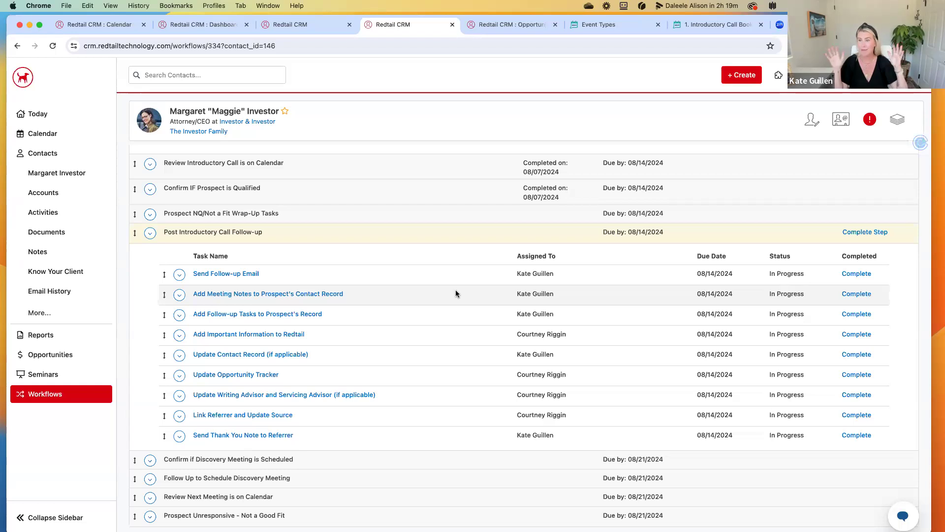
pyautogui.moveTo(228, 275)
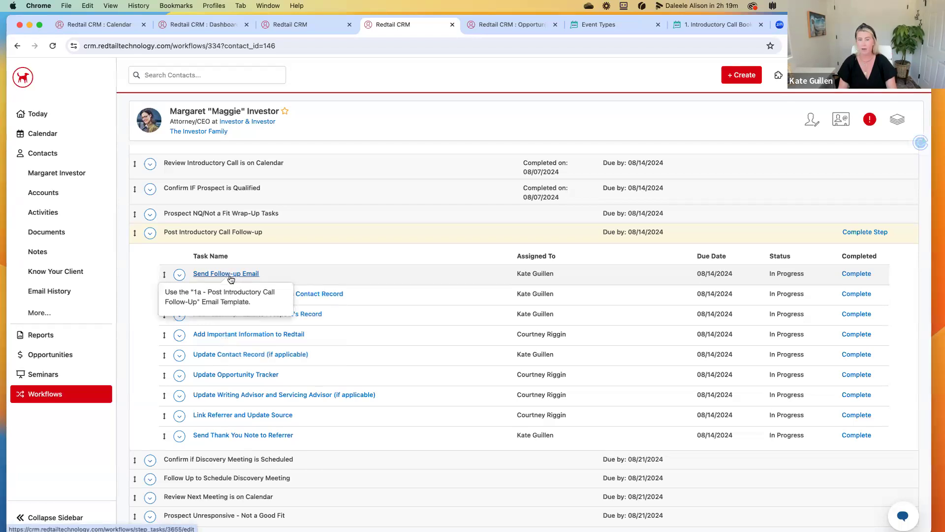
# Search contacts for 'investor' and open the matching contact record
pyautogui.click(507, 24)
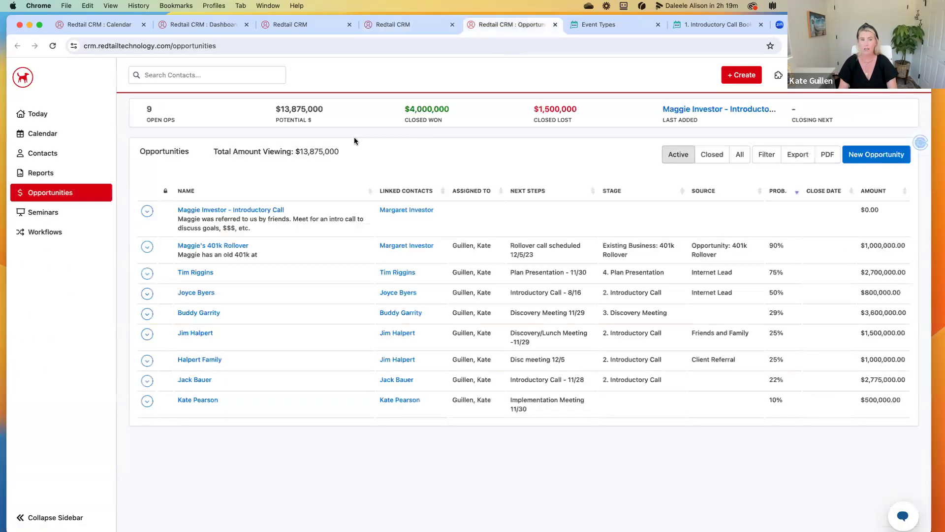
pyautogui.click(254, 79)
pyautogui.write('maggie')
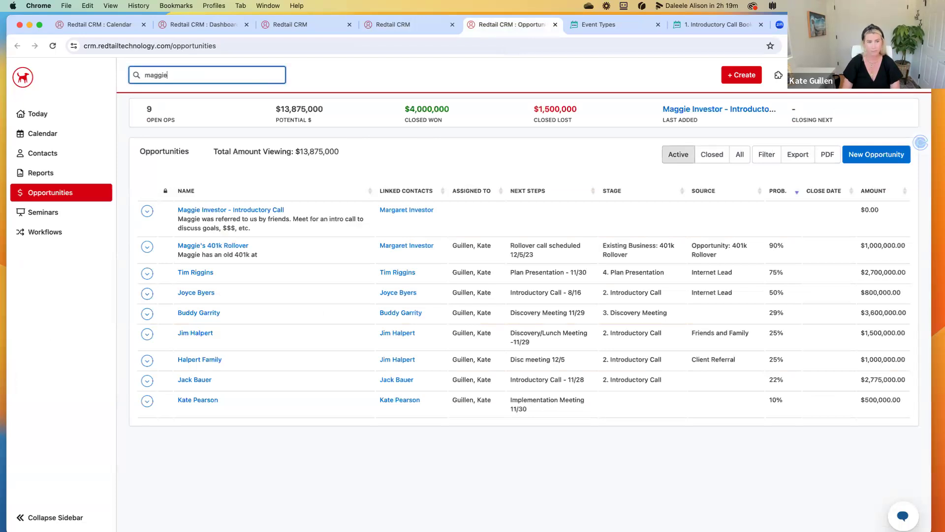
pyautogui.moveTo(219, 78); pyautogui.dragTo(117, 76)
pyautogui.write('investor')
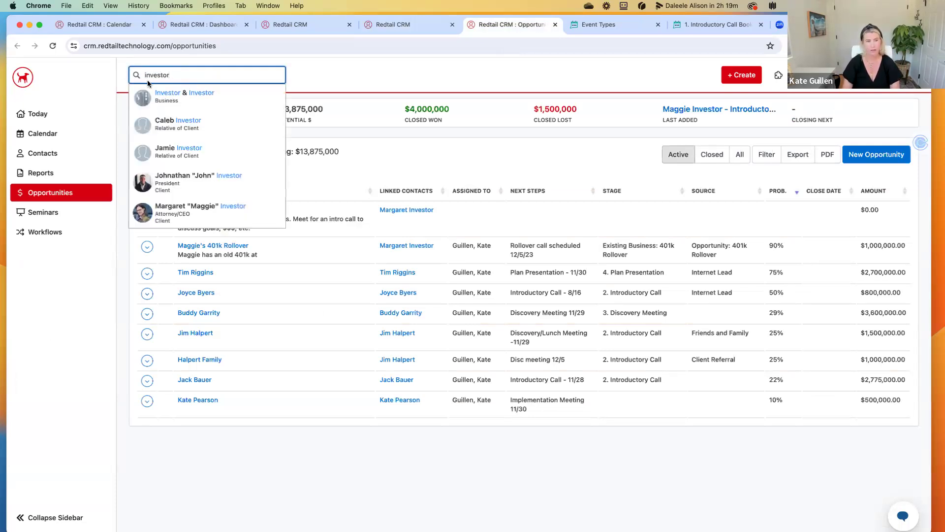
pyautogui.click(229, 212)
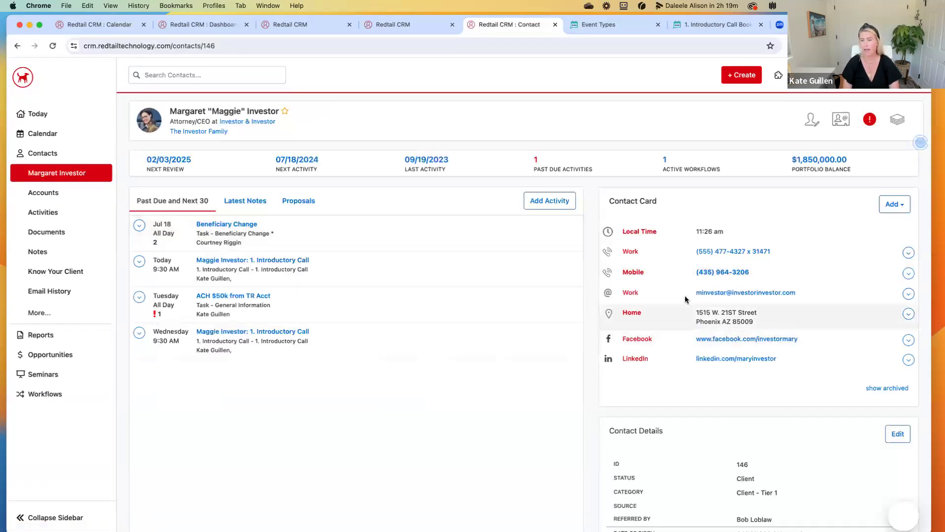
# Dismiss the email settings alert, open Email Templates under Manage Your Account, and return to the workflow
pyautogui.click(721, 292)
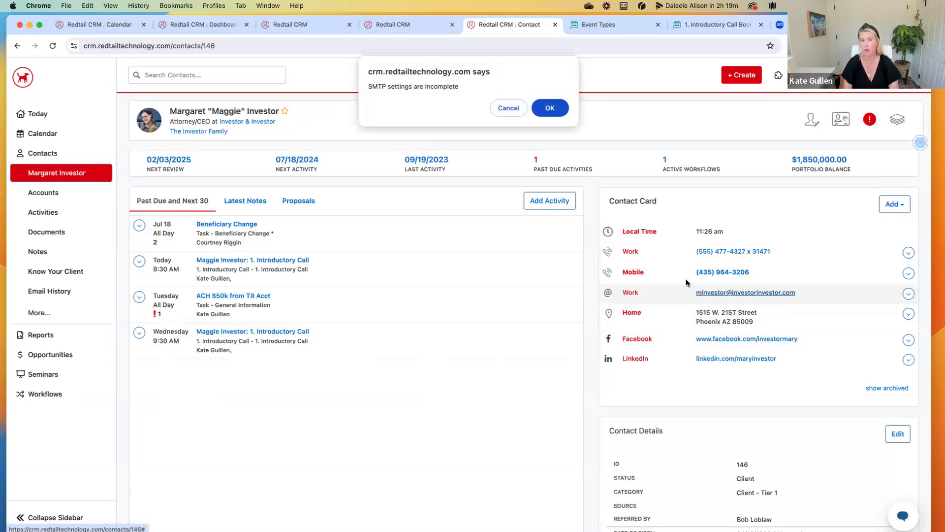
pyautogui.click(537, 109)
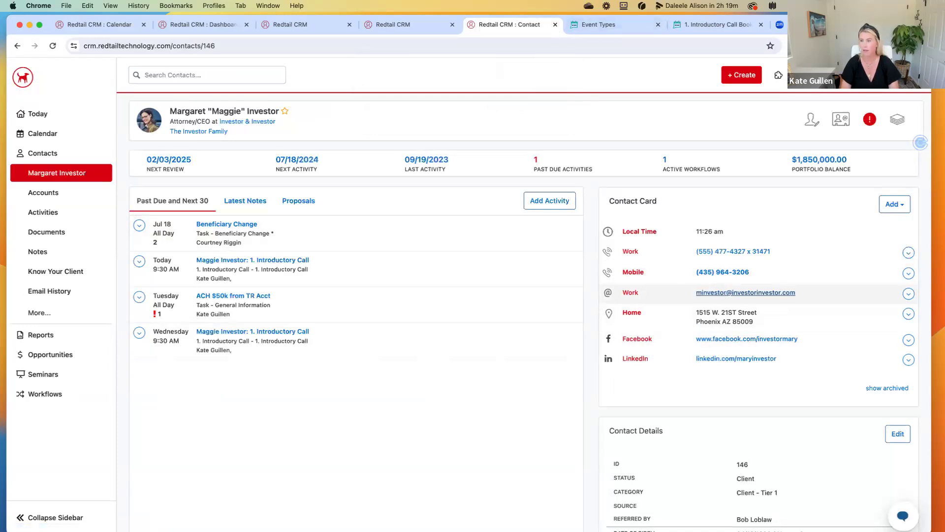
pyautogui.click(842, 78)
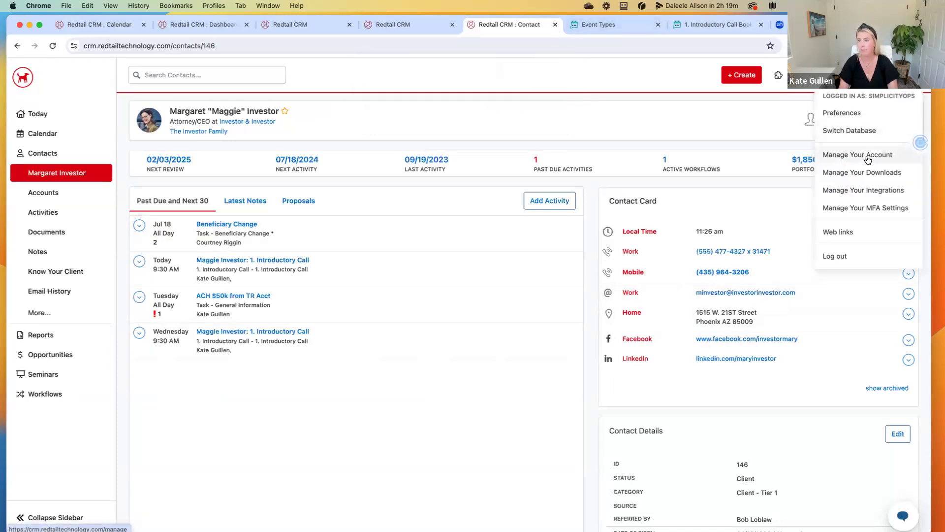
pyautogui.click(868, 157)
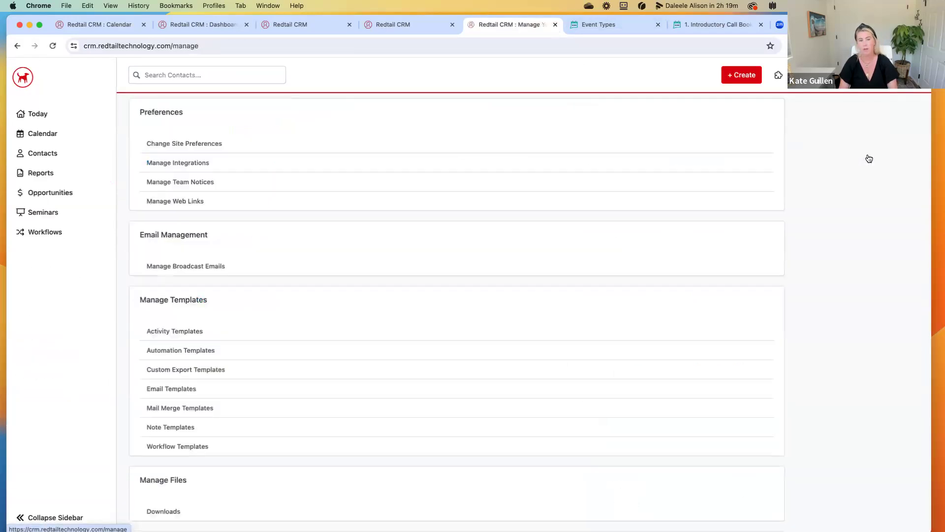
pyautogui.click(171, 391)
pyautogui.press('super+alt+Left')
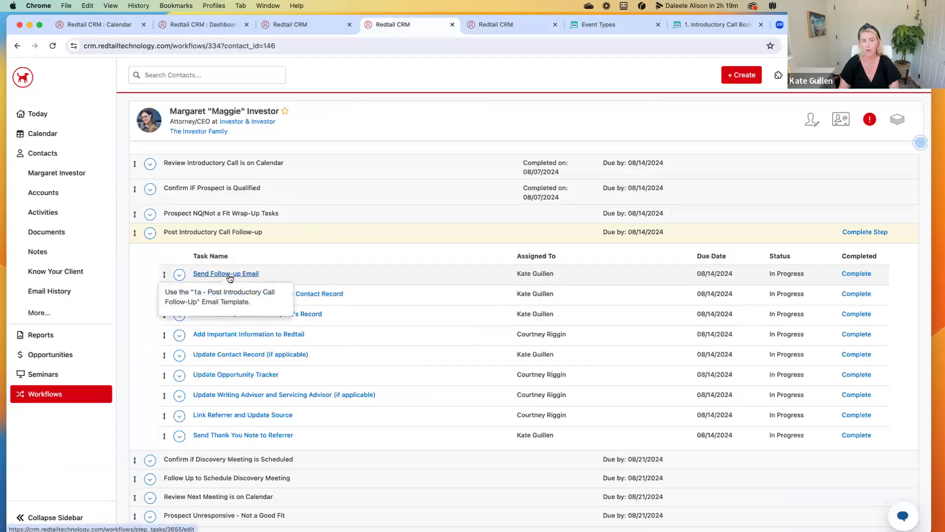
# Open the '1a - Post Introductory Call Follow-Up' template from the Email Templates list
pyautogui.click(515, 27)
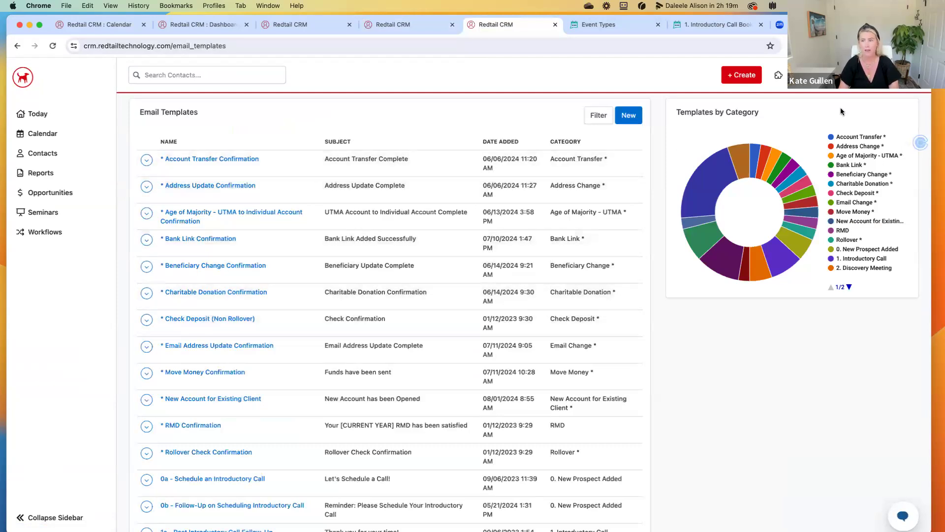
pyautogui.scroll(-5, 395, 268)
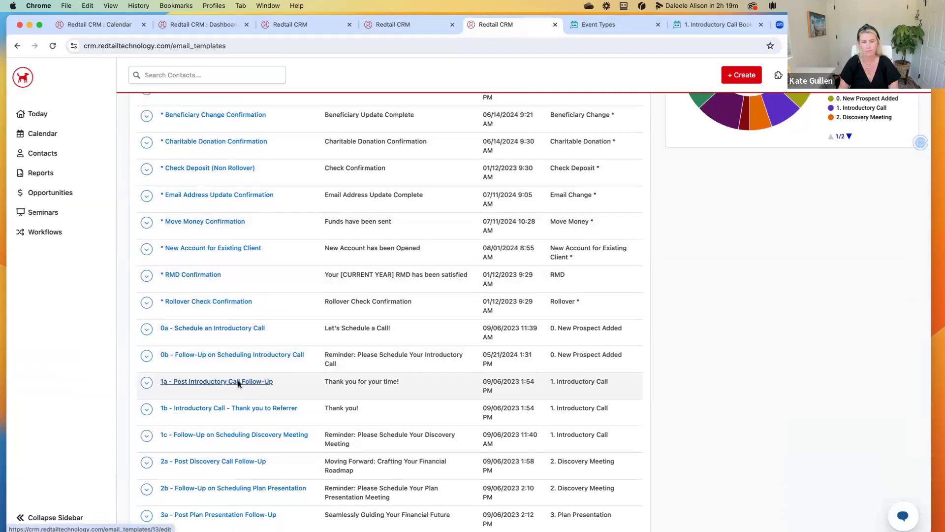
pyautogui.click(239, 383)
# Scroll the template body and select the [INSERT CALENDAR LINK] placeholder
pyautogui.scroll(-1, 275, 275)
pyautogui.scroll(-1, 274, 275)
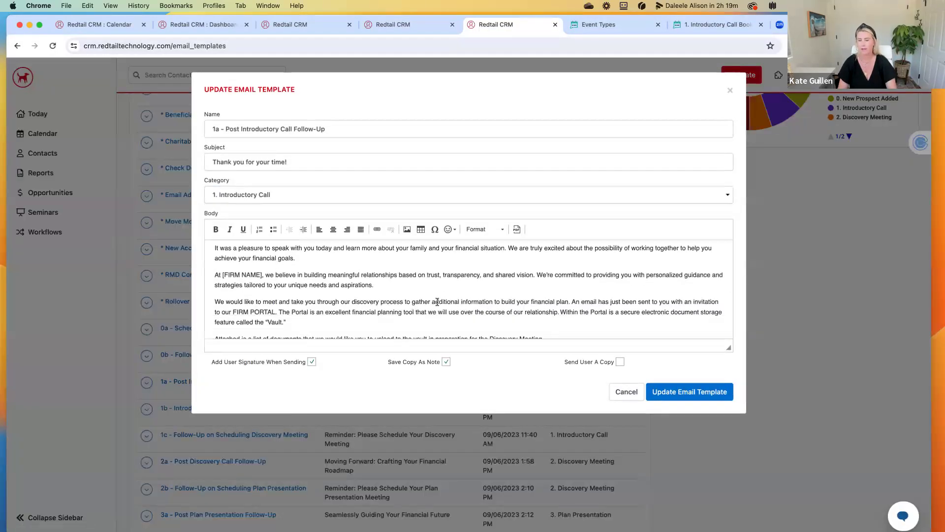
pyautogui.scroll(1, 424, 303)
pyautogui.scroll(-2, 438, 302)
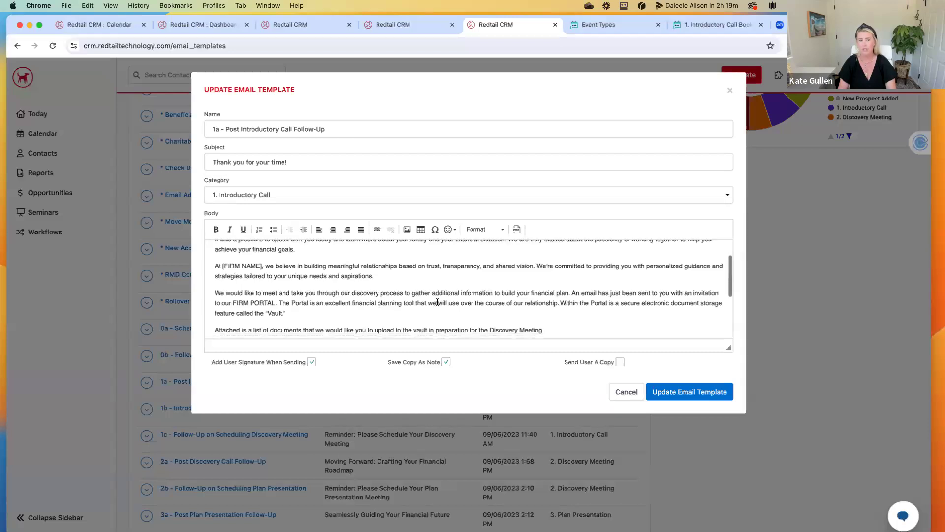
pyautogui.scroll(1, 436, 304)
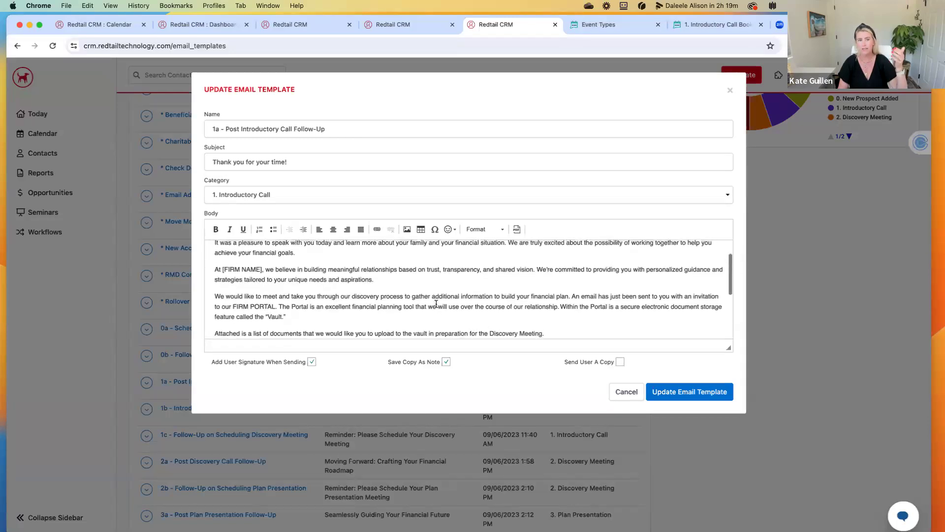
pyautogui.scroll(-4, 436, 304)
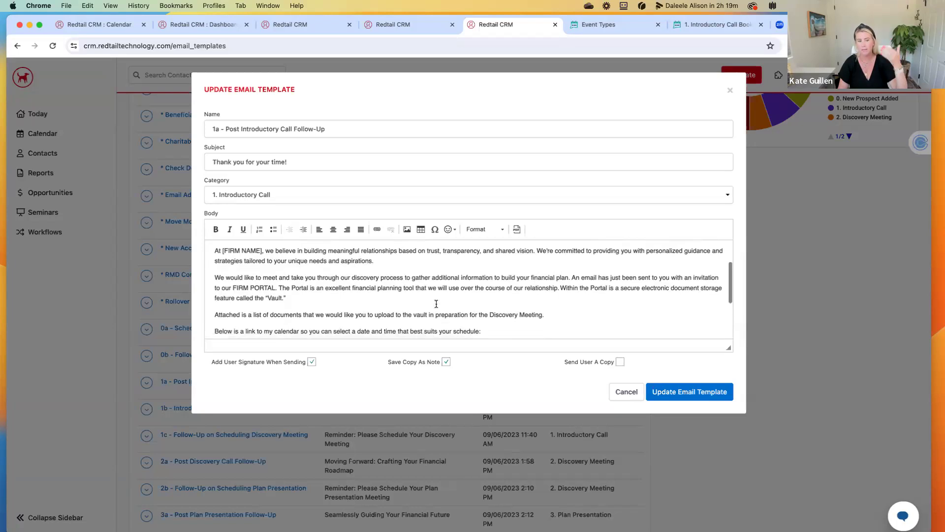
pyautogui.scroll(-4, 436, 303)
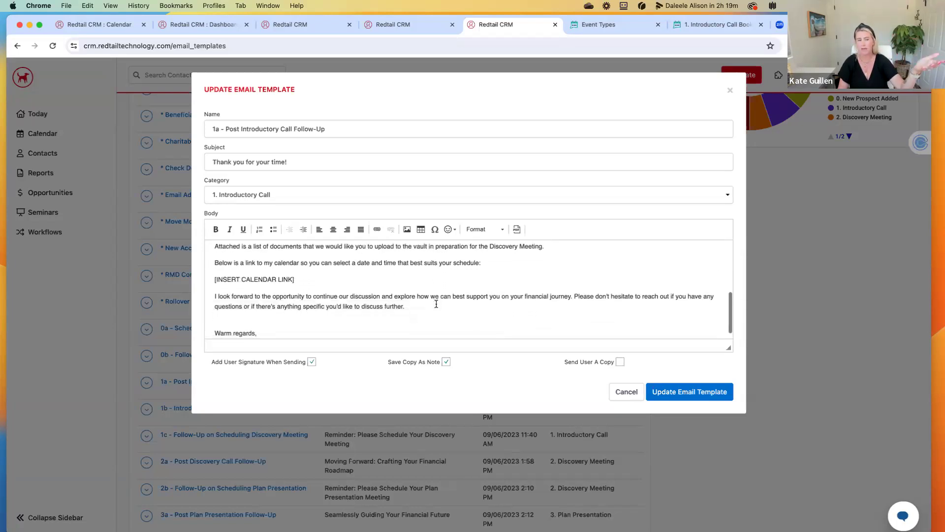
pyautogui.scroll(-1, 437, 303)
pyautogui.moveTo(296, 269); pyautogui.dragTo(210, 266)
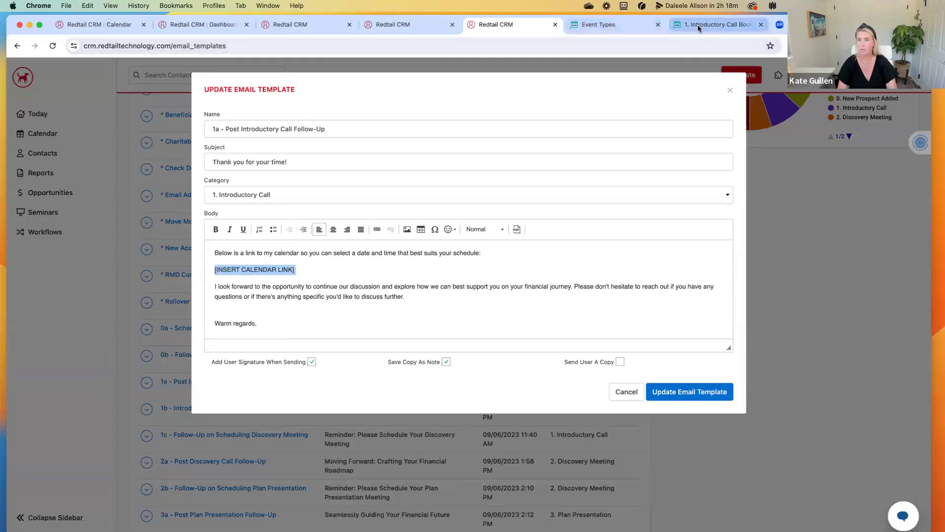
# Copy the 2. Discovery Meeting booking link in GReminders and return to the Redtail template
pyautogui.click(598, 24)
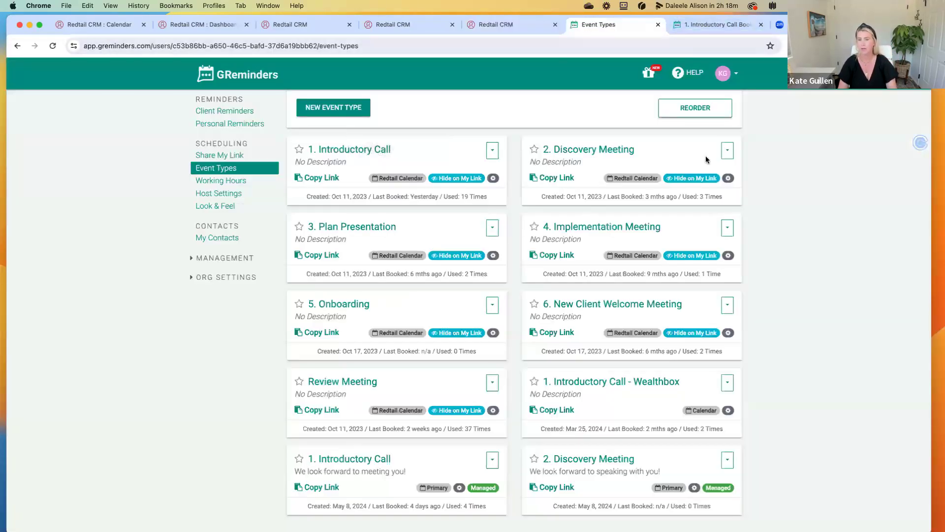
pyautogui.click(728, 150)
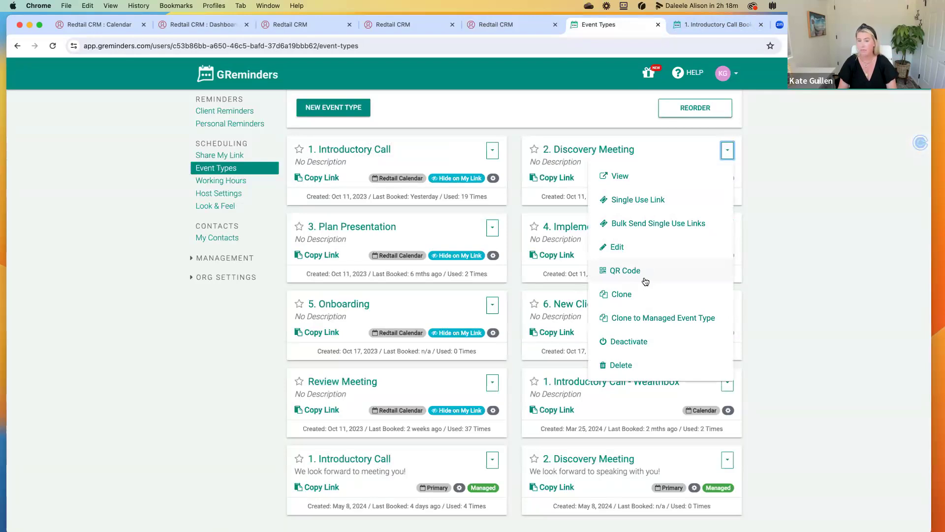
pyautogui.click(628, 130)
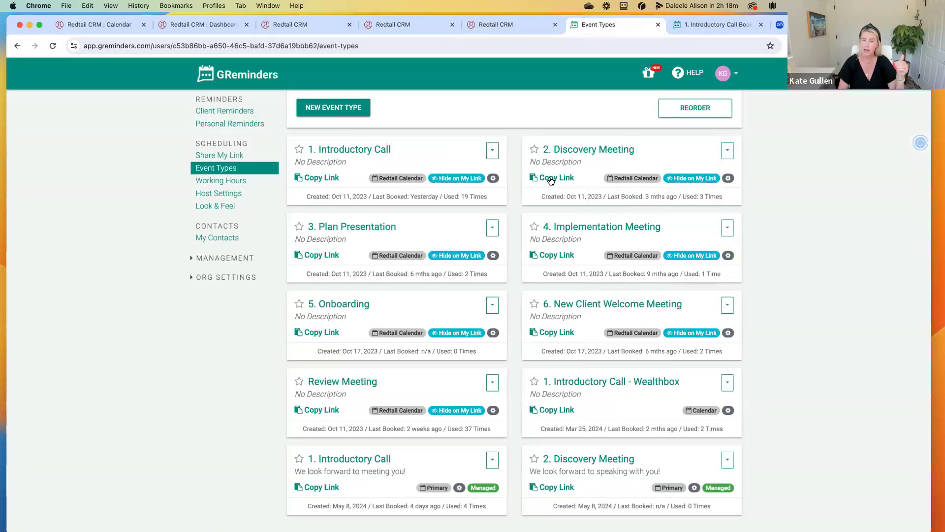
pyautogui.click(513, 26)
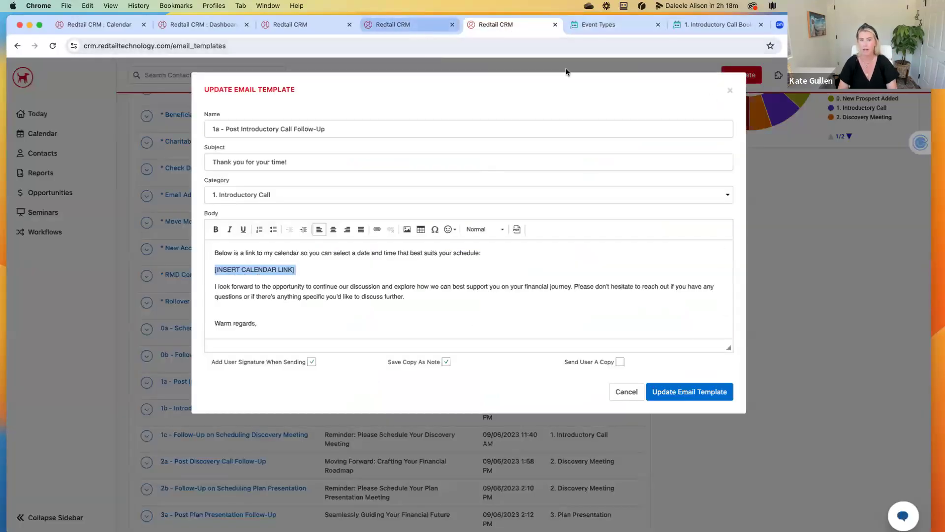
# Close the template unsaved, mark Send Follow-up Email completed, and open the Add Meeting Notes task
pyautogui.click(730, 94)
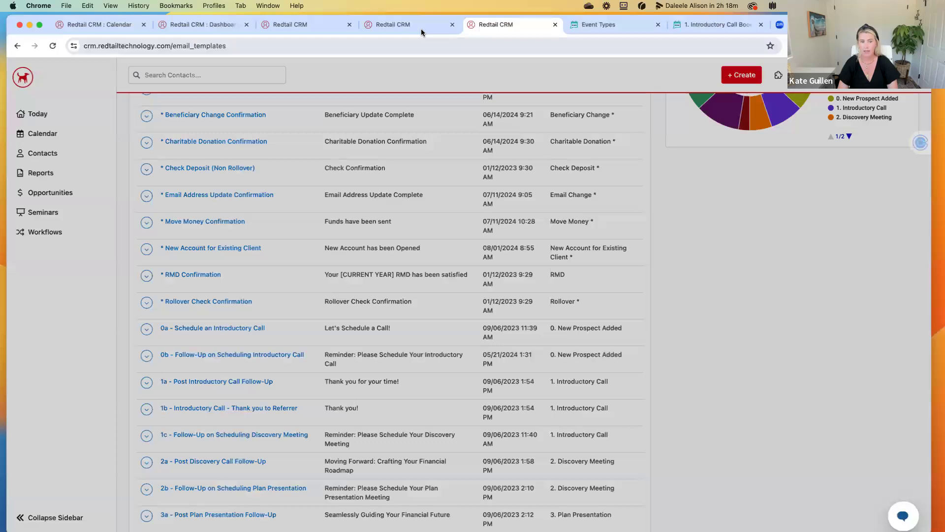
pyautogui.click(421, 29)
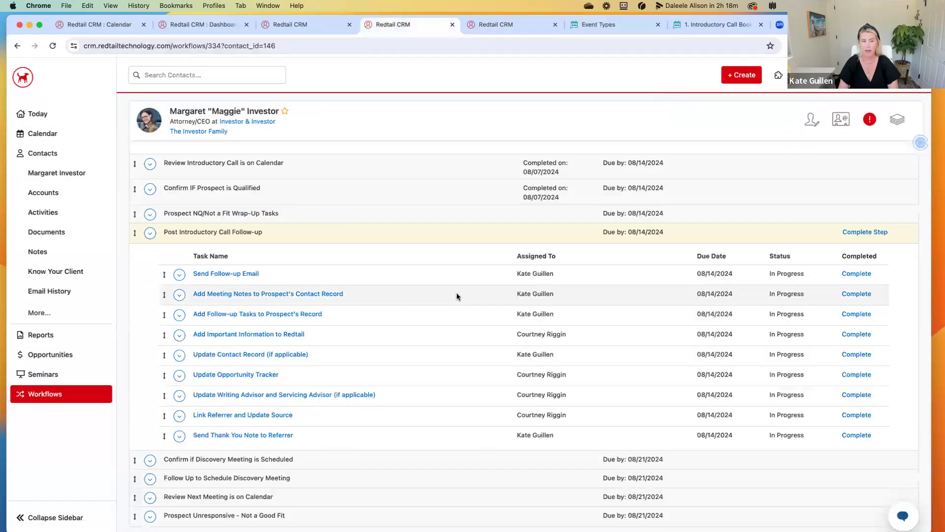
pyautogui.click(856, 275)
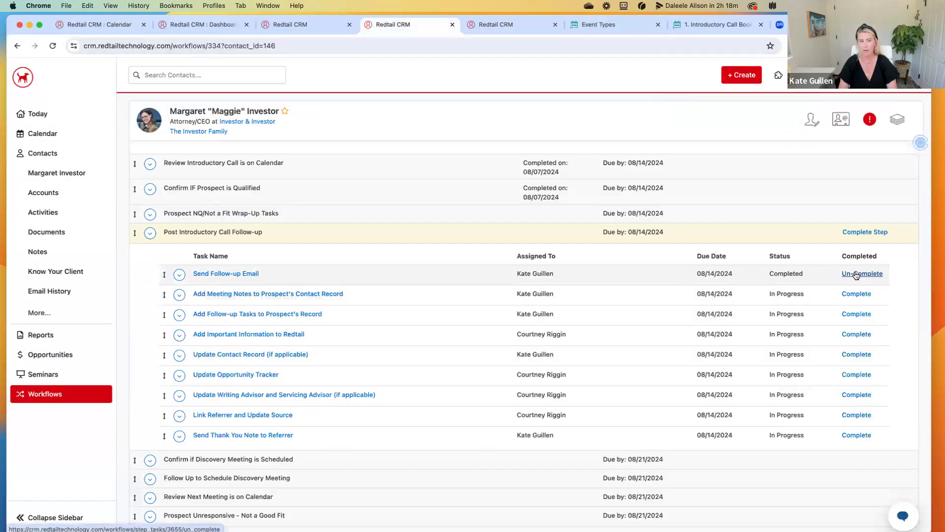
pyautogui.moveTo(268, 296)
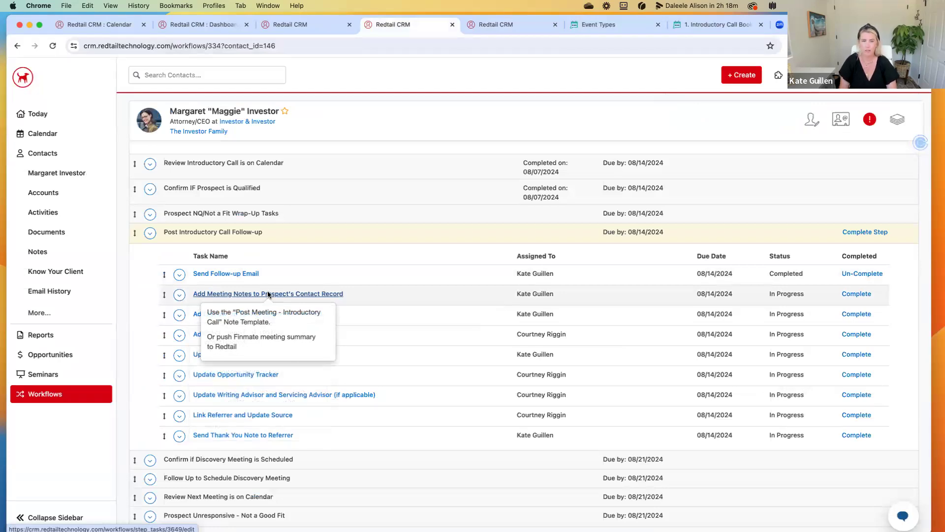
pyautogui.click(267, 293)
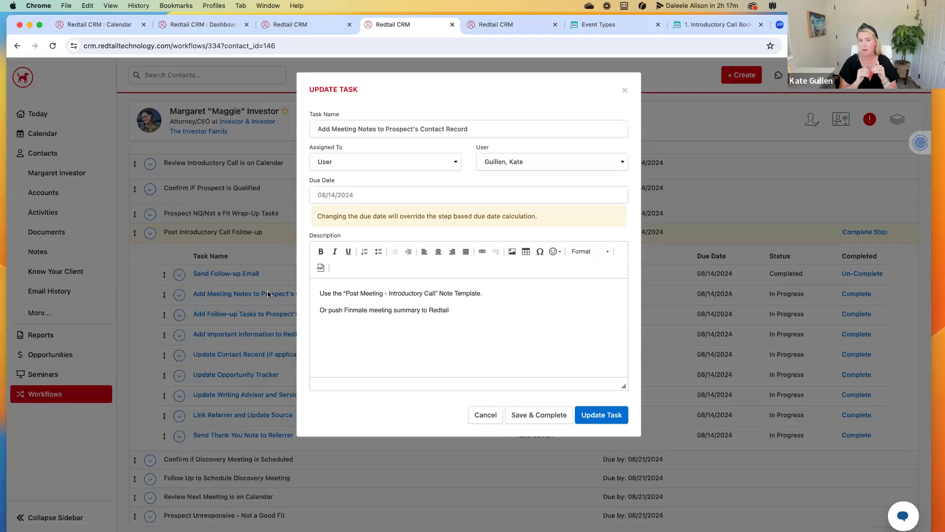
# Review the note template and Finmate summary lines in the description, then Save & Complete
pyautogui.click(455, 328)
pyautogui.moveTo(319, 292); pyautogui.dragTo(511, 289)
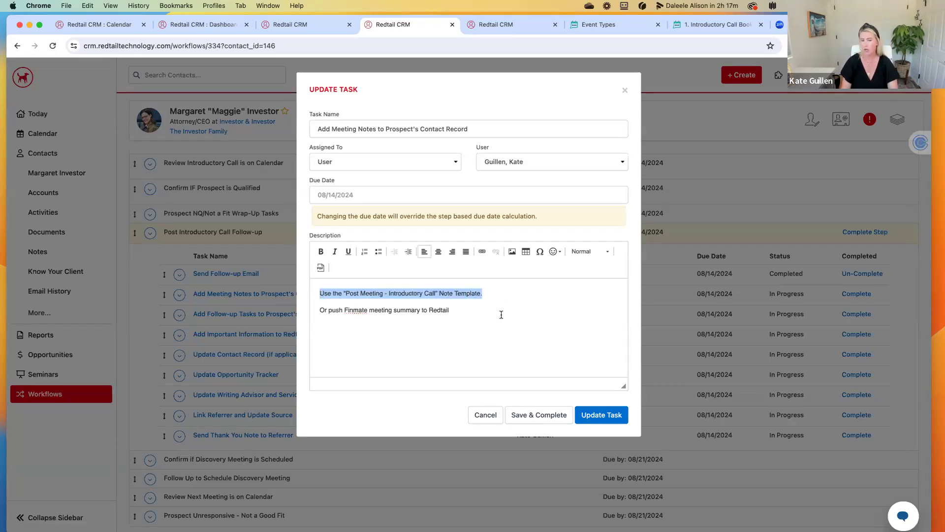
pyautogui.moveTo(315, 310); pyautogui.dragTo(520, 319)
pyautogui.click(520, 318)
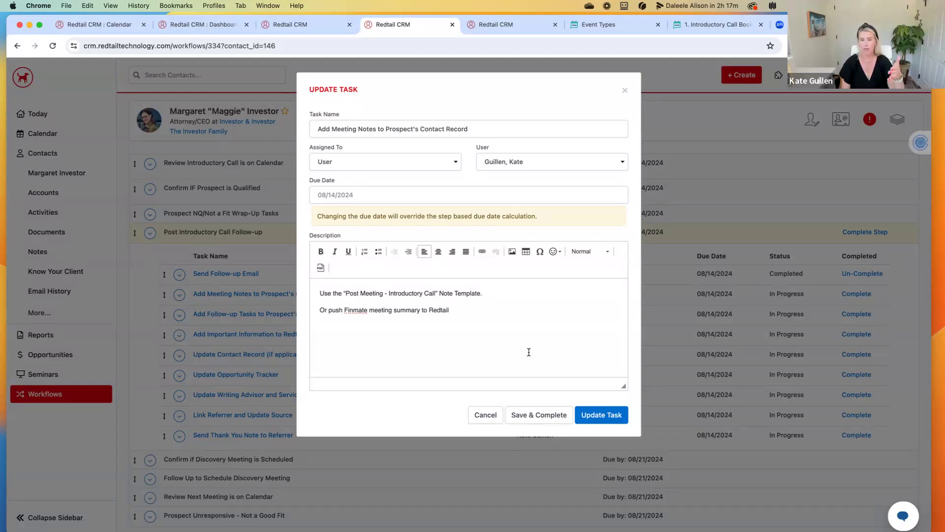
pyautogui.moveTo(319, 293); pyautogui.dragTo(492, 294)
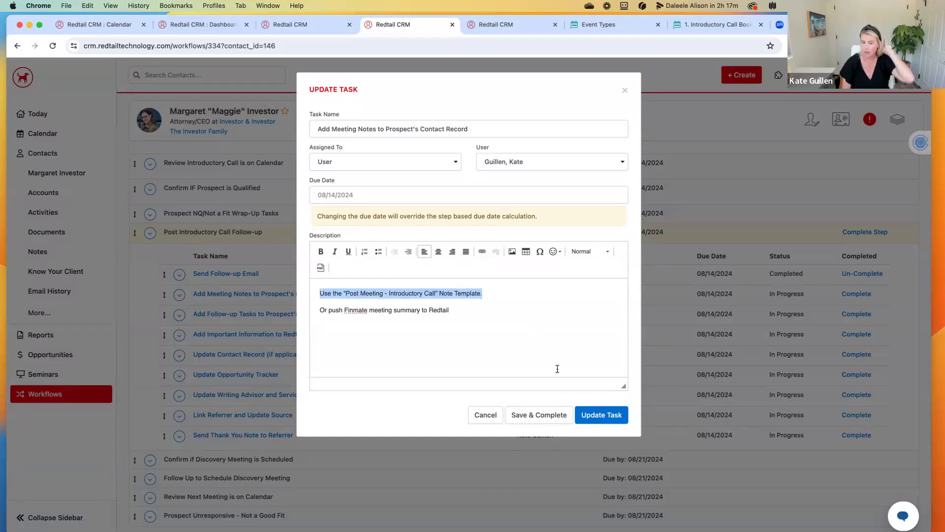
pyautogui.click(545, 417)
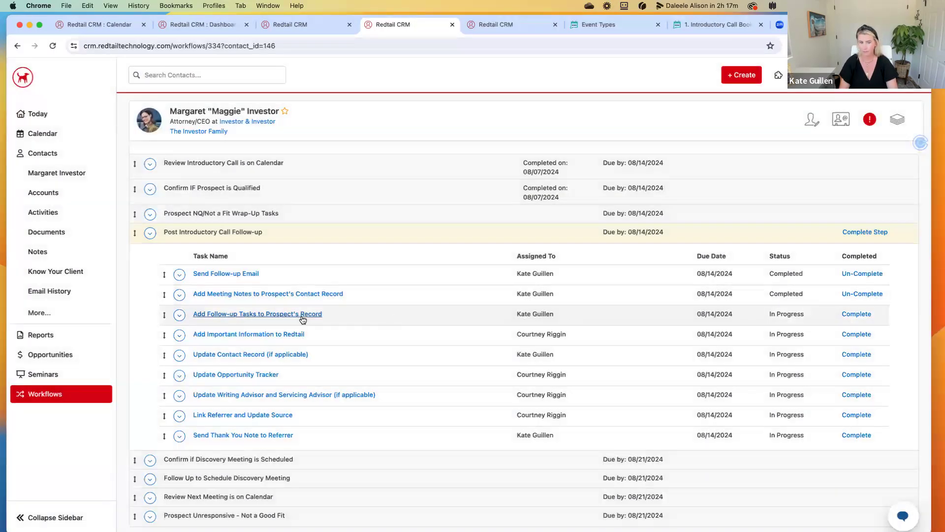
# Complete the Add Follow-up Tasks to Prospect's Record and Add Important Information to Redtail rows
pyautogui.moveTo(291, 316)
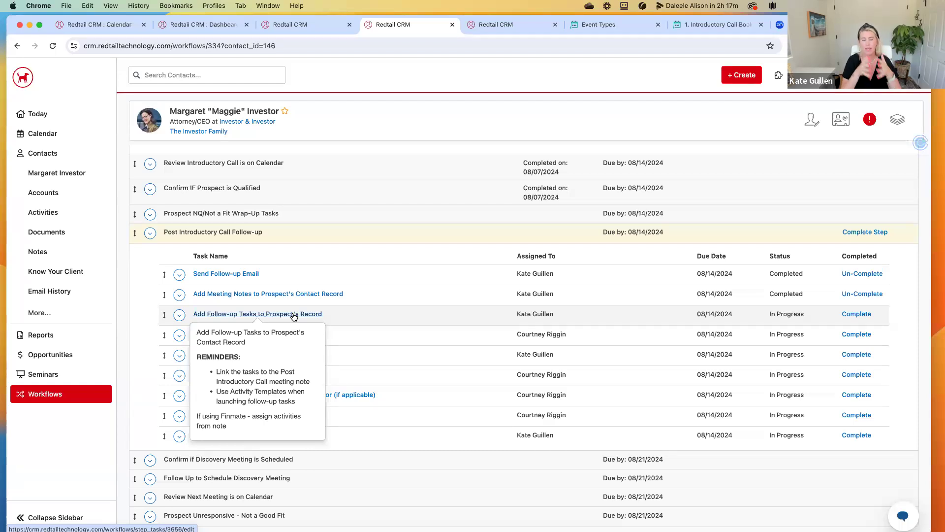
pyautogui.click(857, 314)
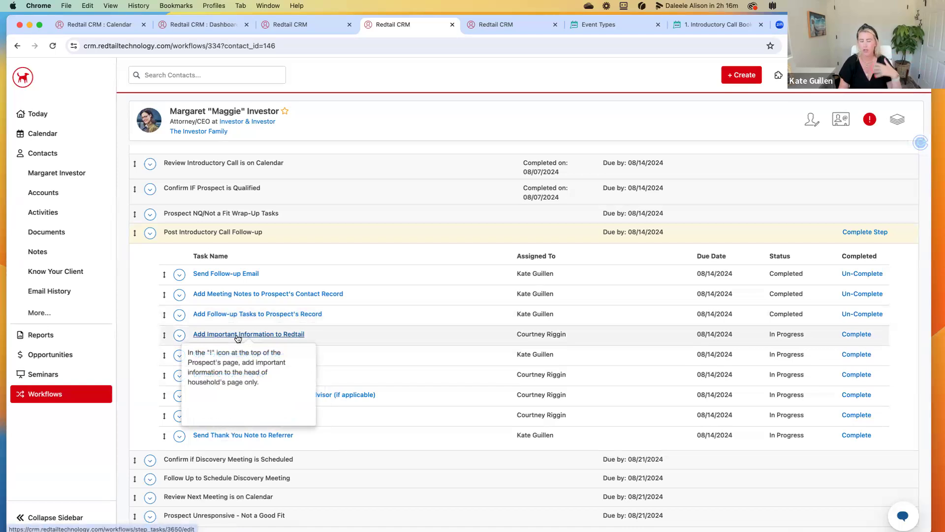
pyautogui.click(859, 337)
pyautogui.moveTo(276, 355)
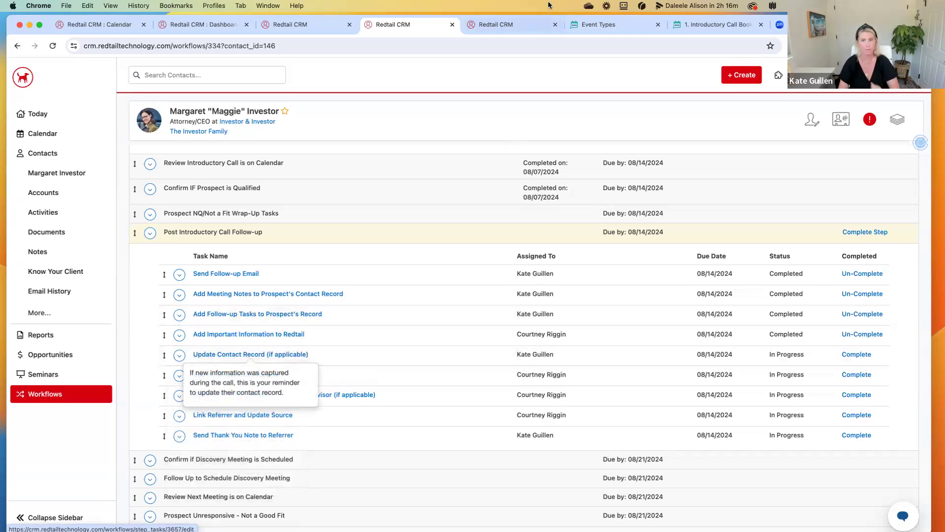
pyautogui.click(512, 26)
pyautogui.click(258, 72)
pyautogui.write('investor')
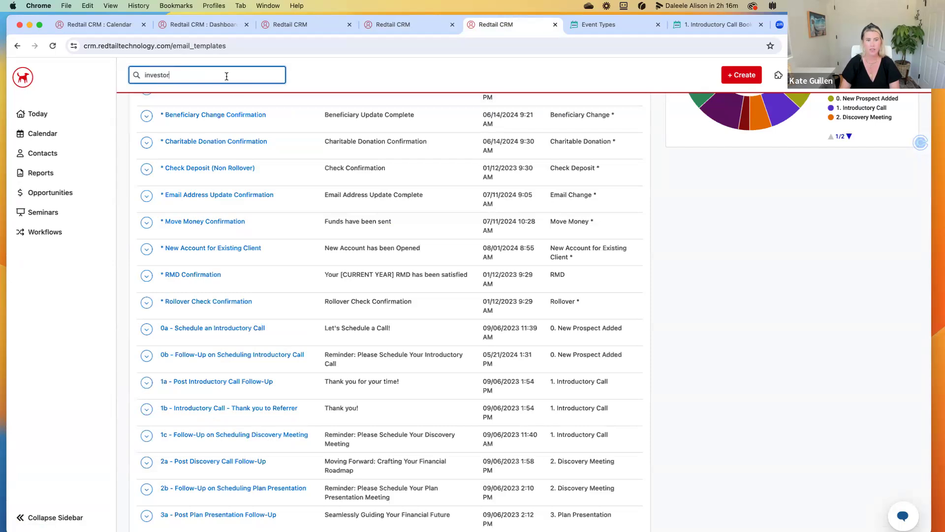
pyautogui.click(234, 208)
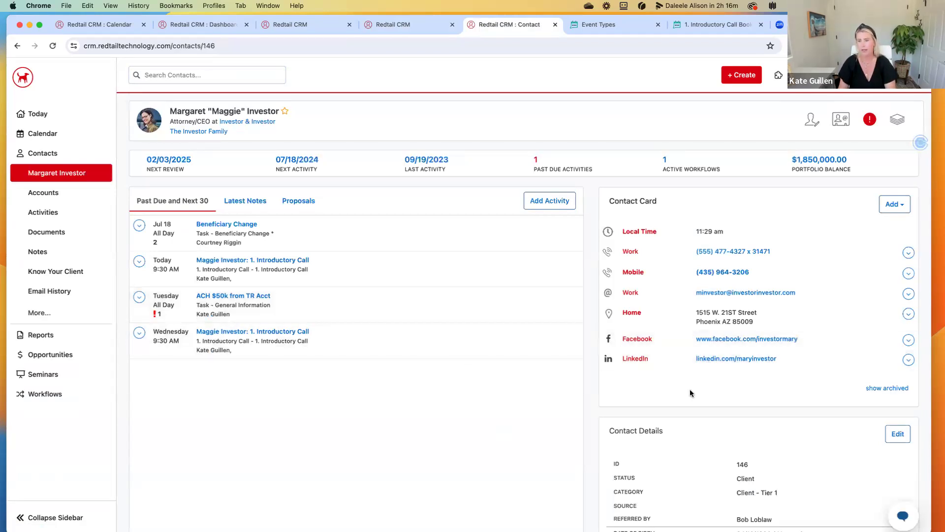
pyautogui.scroll(-1, 689, 392)
pyautogui.scroll(-3, 690, 392)
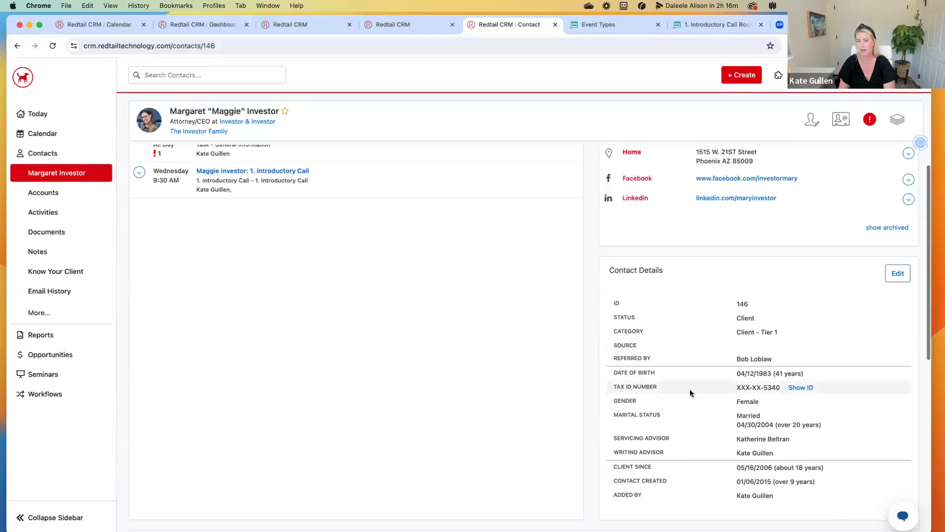
pyautogui.scroll(-1, 696, 377)
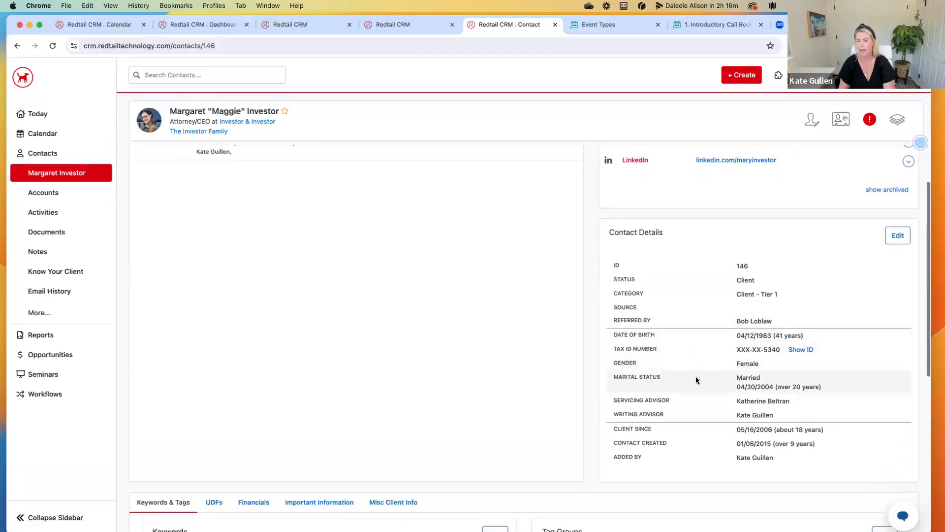
pyautogui.scroll(-5, 696, 376)
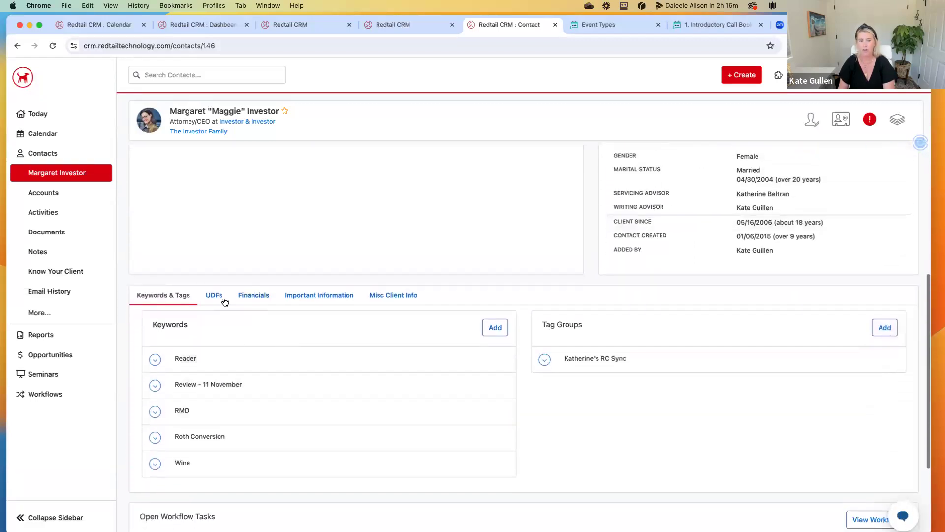
pyautogui.click(494, 327)
pyautogui.scroll(-6, 497, 301)
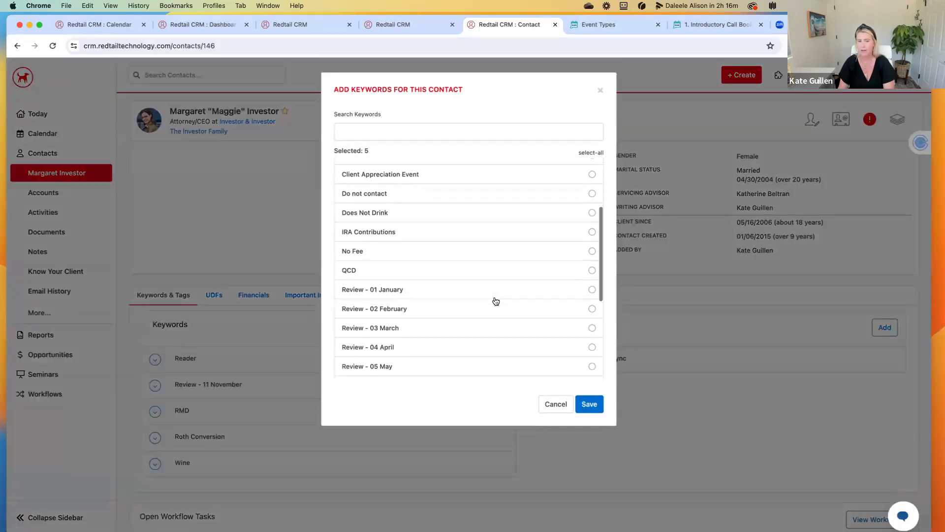
pyautogui.scroll(-3, 496, 301)
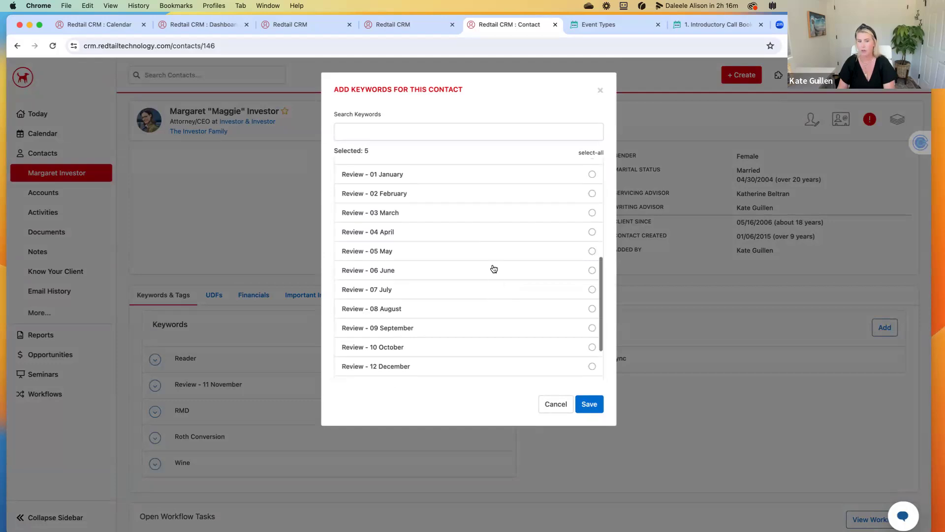
pyautogui.scroll(-3, 485, 313)
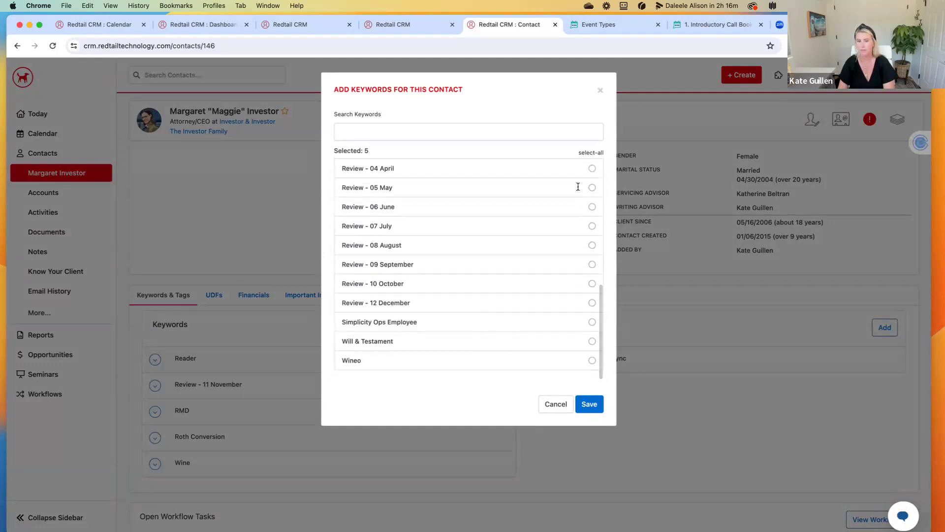
pyautogui.click(602, 92)
pyautogui.click(407, 25)
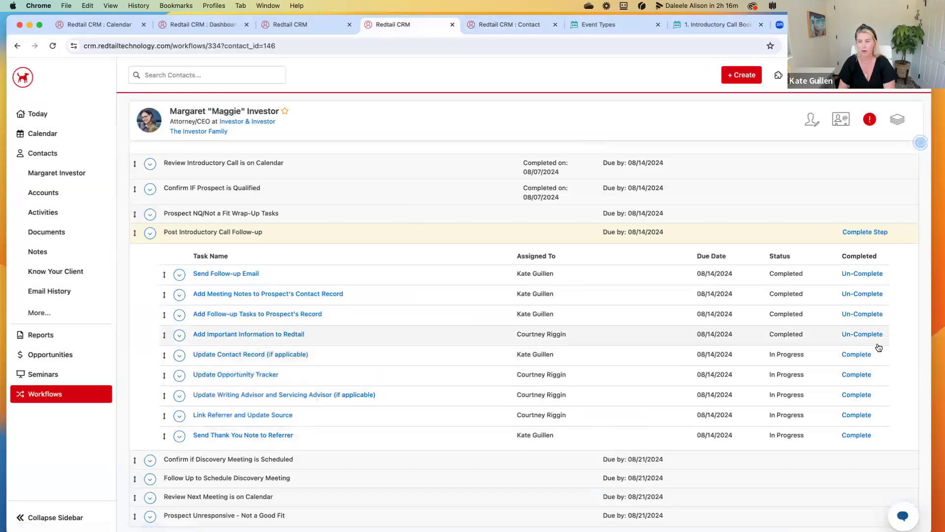
# Mark Update Contact Record completed, and review the Opportunities list in a separate tab
pyautogui.click(862, 358)
pyautogui.moveTo(268, 376)
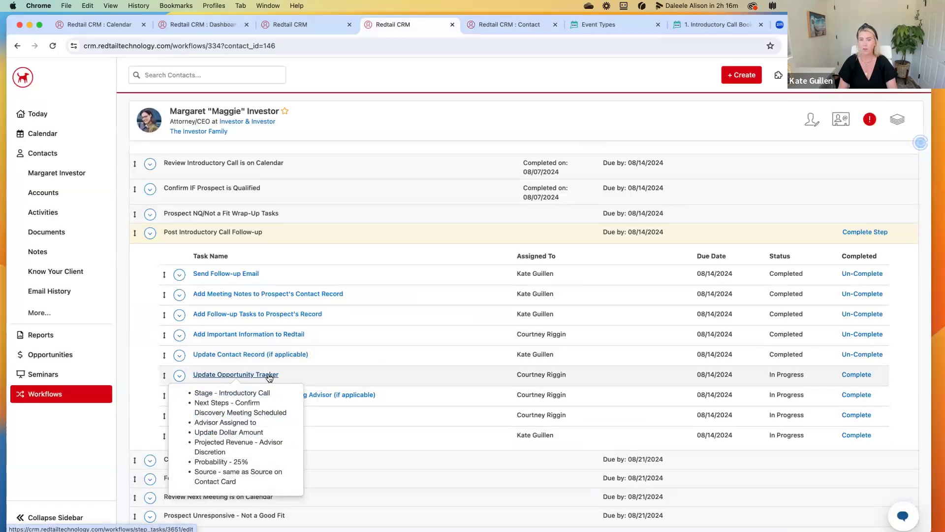
pyautogui.rightClick(55, 355)
pyautogui.click(79, 361)
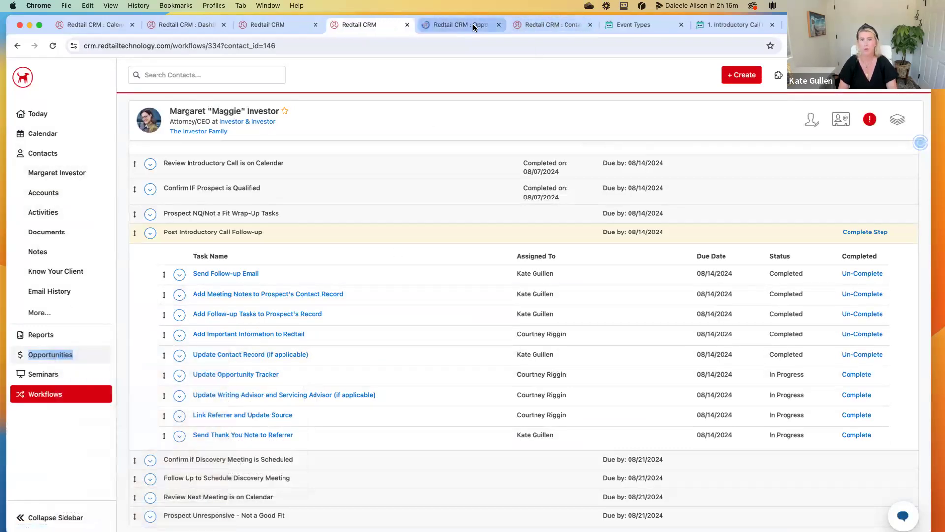
pyautogui.moveTo(474, 26); pyautogui.dragTo(557, 25)
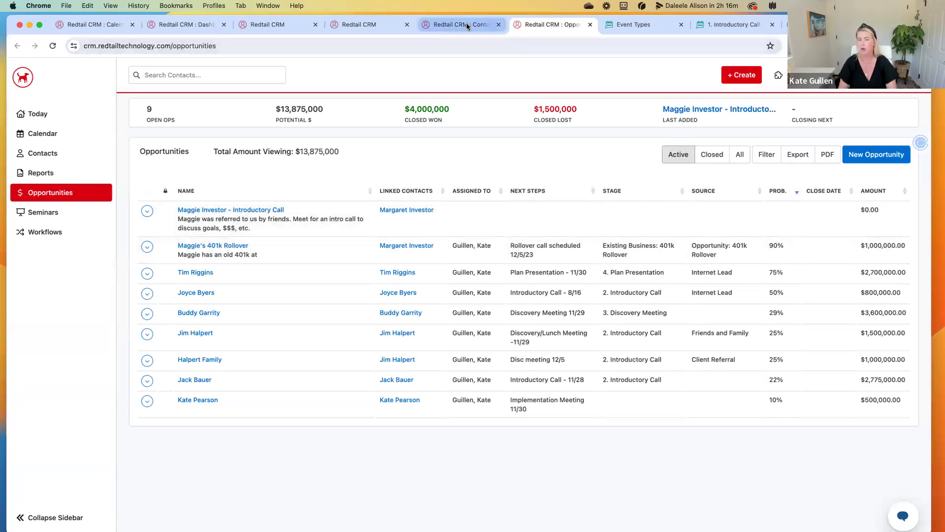
pyautogui.click(370, 27)
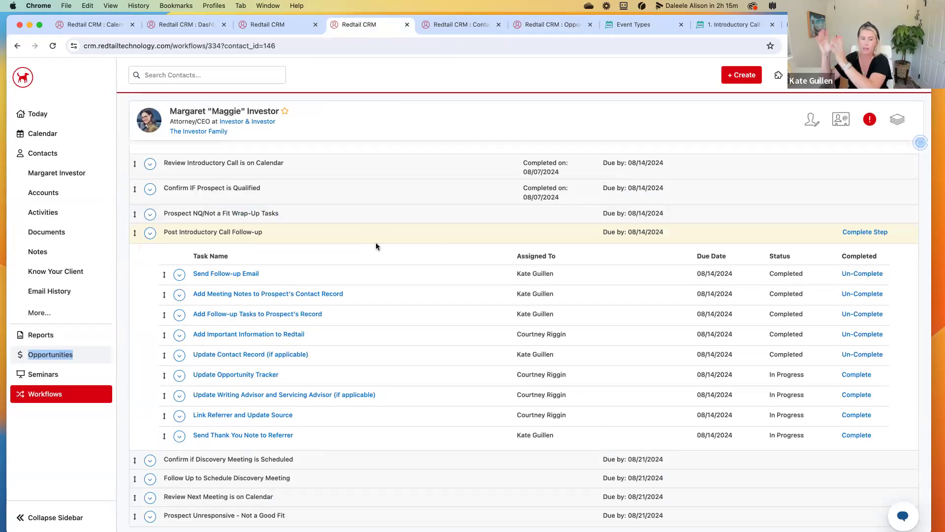
# Mark Update Opportunity Tracker, Update Writing Advisor, and Link Referrer and Update Source tasks completed
pyautogui.click(851, 376)
pyautogui.moveTo(243, 397)
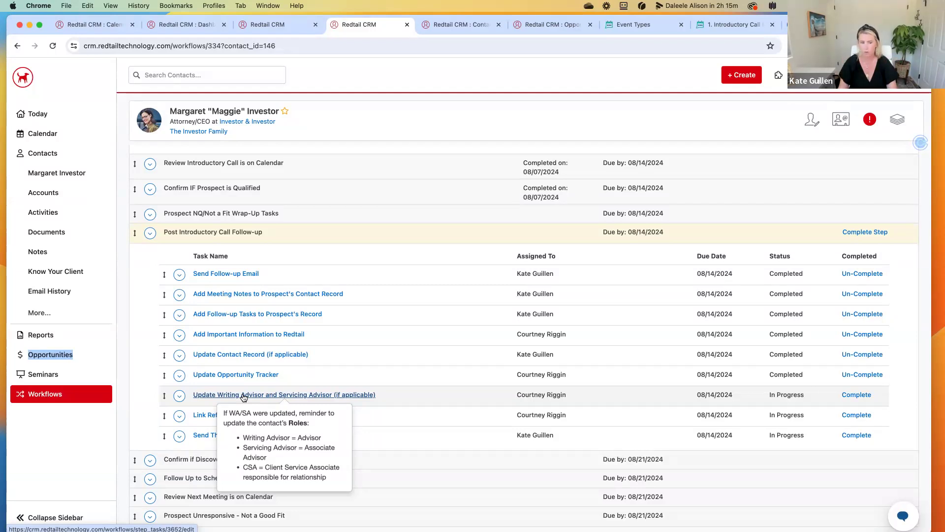
pyautogui.moveTo(274, 426)
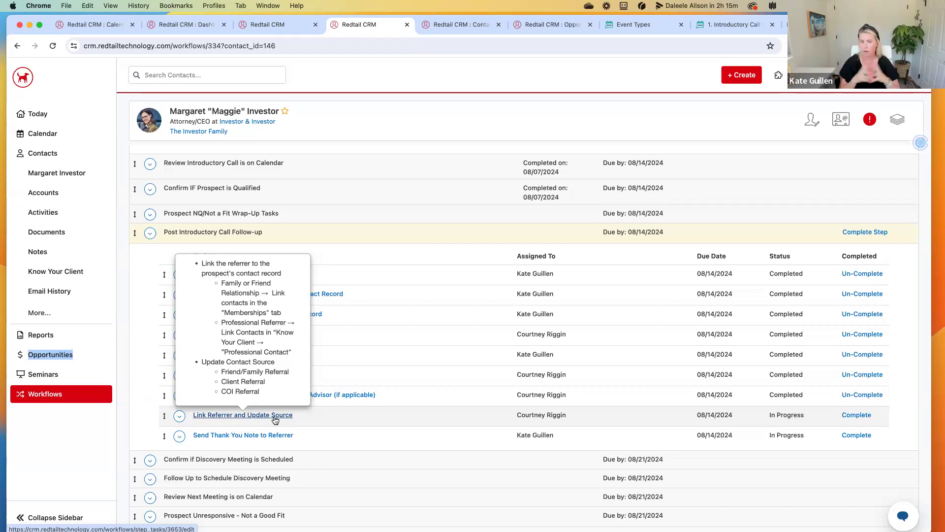
pyautogui.click(865, 417)
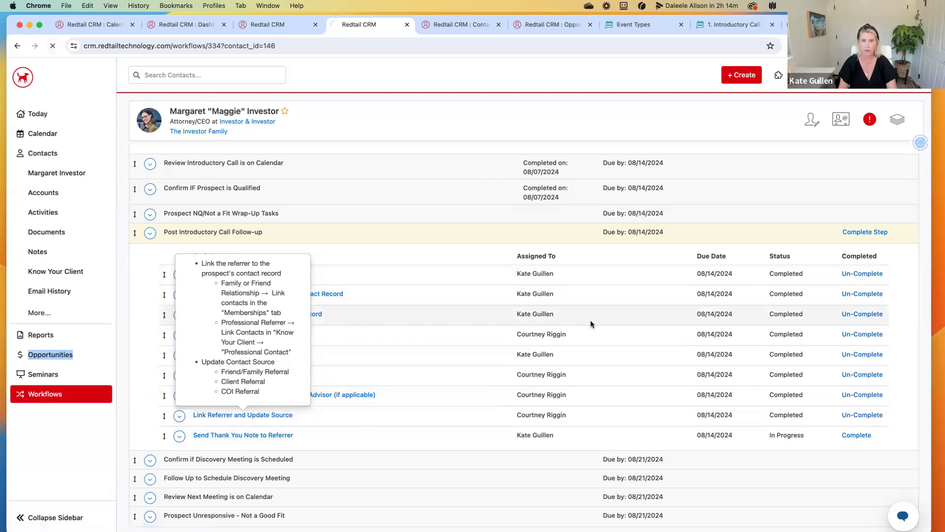
pyautogui.scroll(-4, 590, 319)
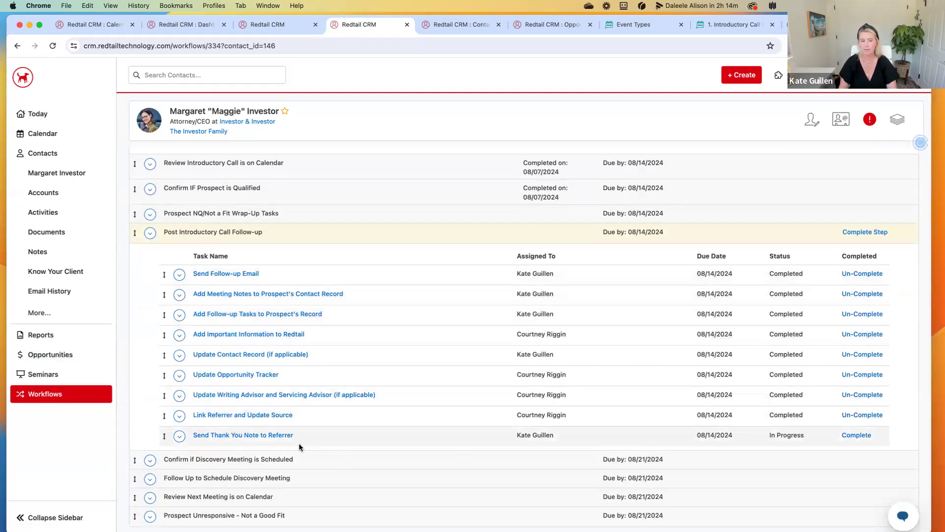
pyautogui.moveTo(258, 438)
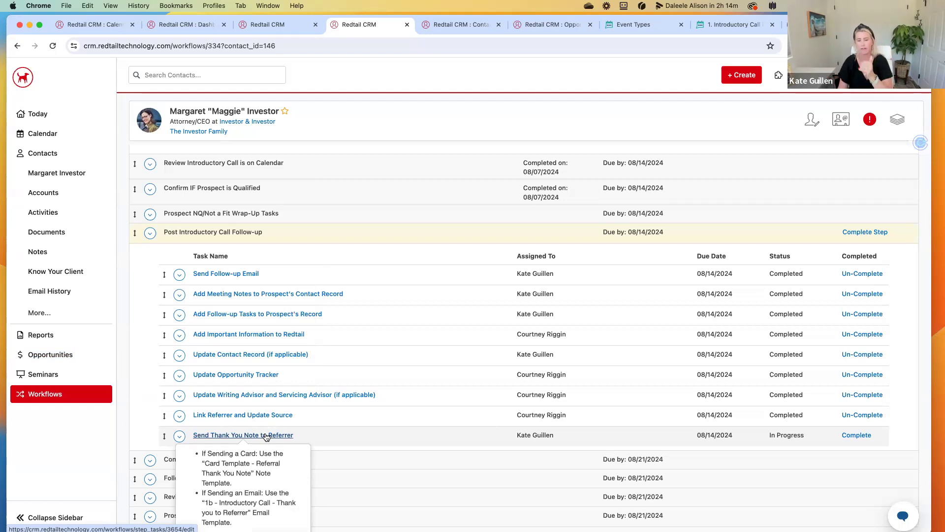
# Finish Send Thank You Note to Referrer, completing the step with outcome 'Follow-Up Complete'
pyautogui.click(857, 436)
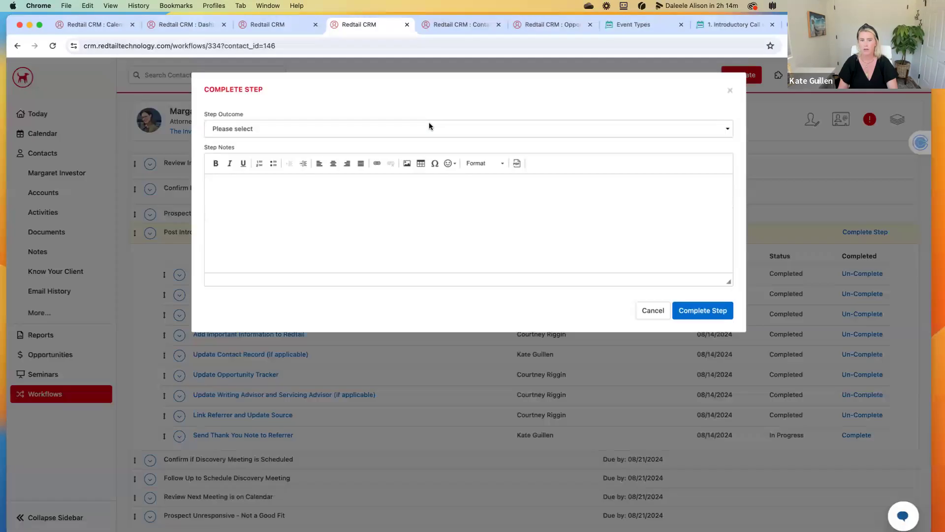
pyautogui.click(427, 124)
pyautogui.click(415, 140)
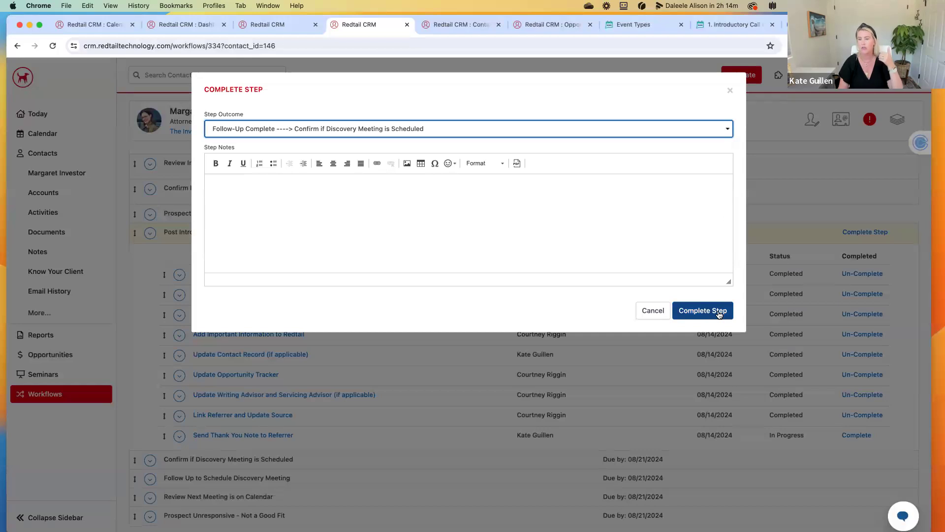
pyautogui.click(719, 312)
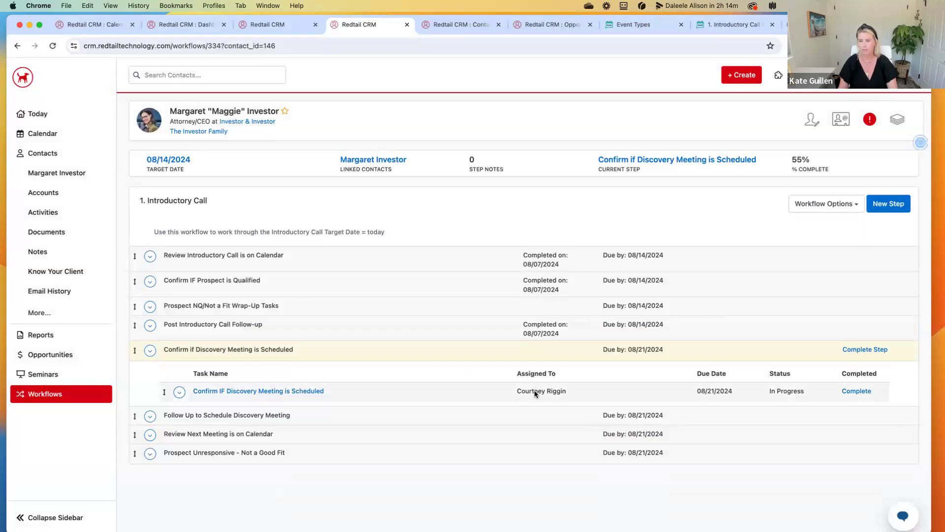
# Complete the discovery-meeting confirmation step with outcome 'Discovery Meeting IS Scheduled'
pyautogui.click(870, 350)
pyautogui.click(524, 129)
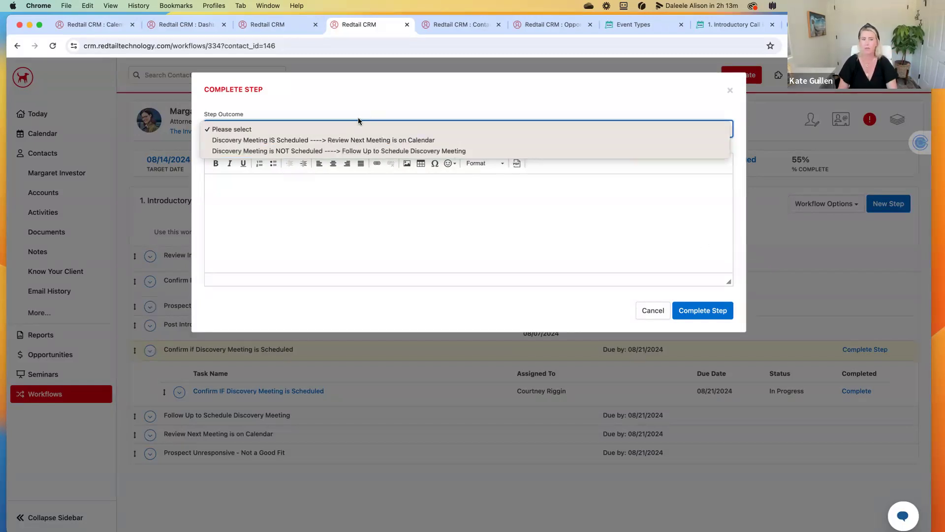
pyautogui.click(355, 139)
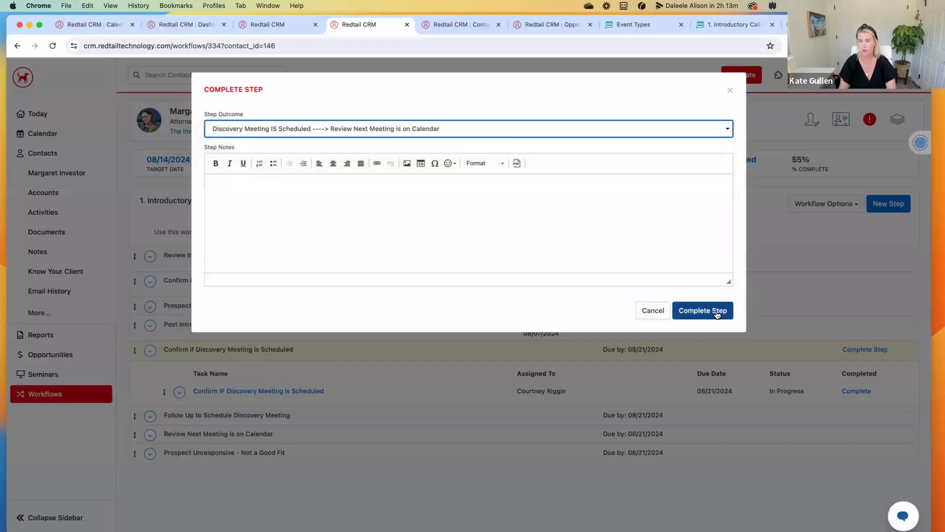
pyautogui.click(716, 311)
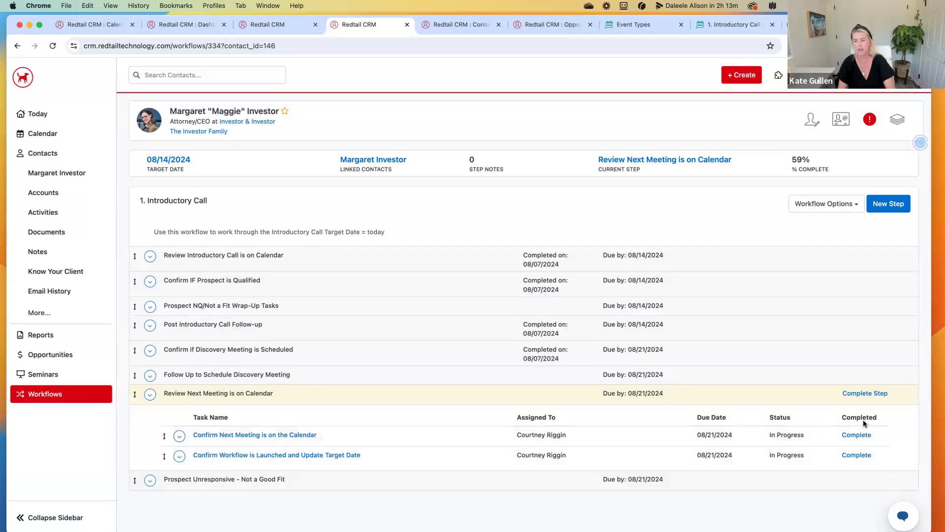
# Complete the Review Next Meeting step with the next-meeting-on-calendar outcome
pyautogui.click(863, 394)
pyautogui.click(451, 129)
pyautogui.click(463, 140)
pyautogui.click(712, 310)
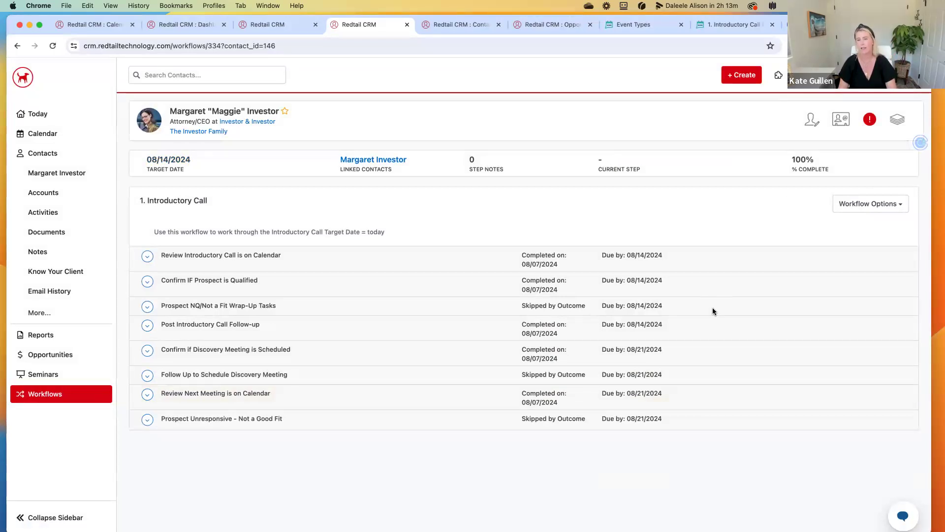
pyautogui.click(640, 26)
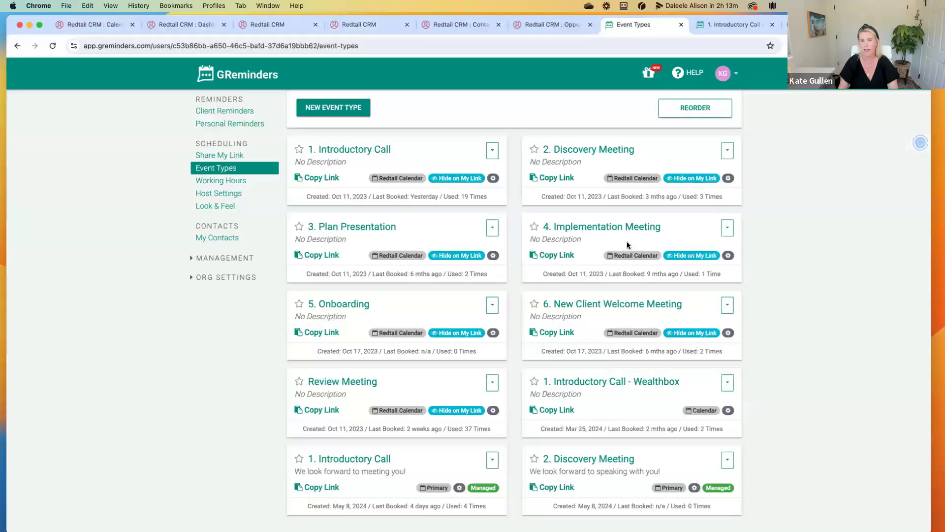